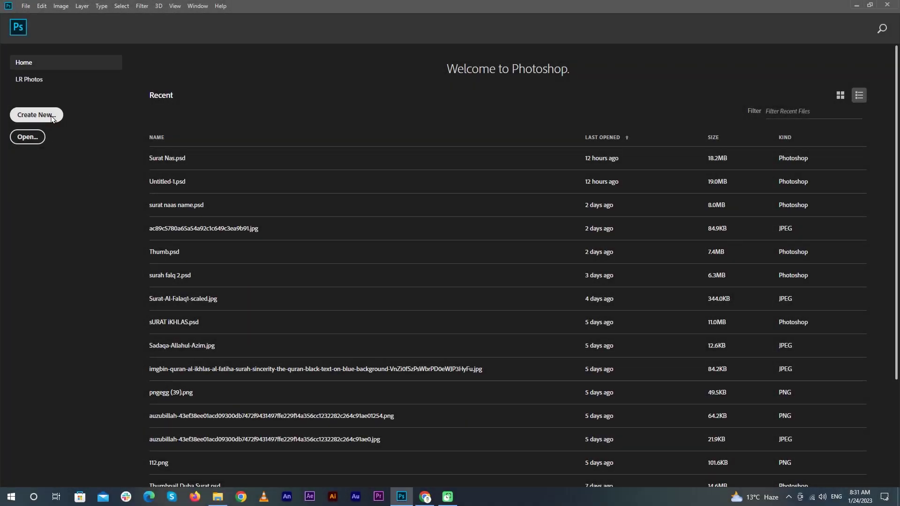
Create a blank white 1920 × 1080 px, 300 ppi document named Untitled-1.
left_click(51, 117)
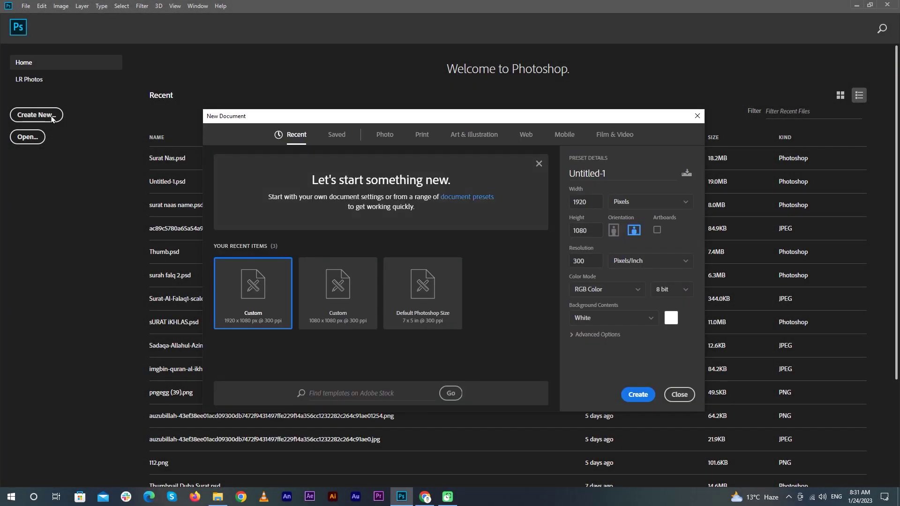
left_click(639, 395)
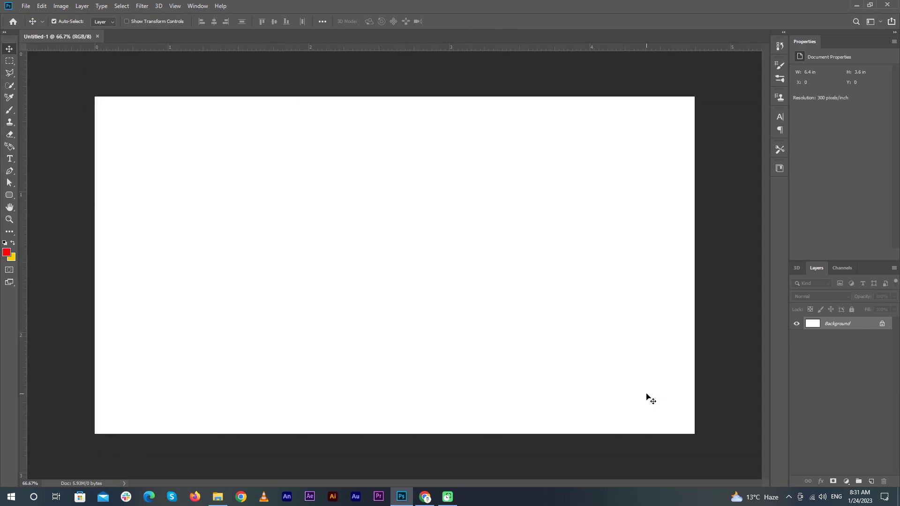
Open pngwing.com from Downloads and drag the chilli into Untitled-1 as Layer 1.
left_click(26, 5)
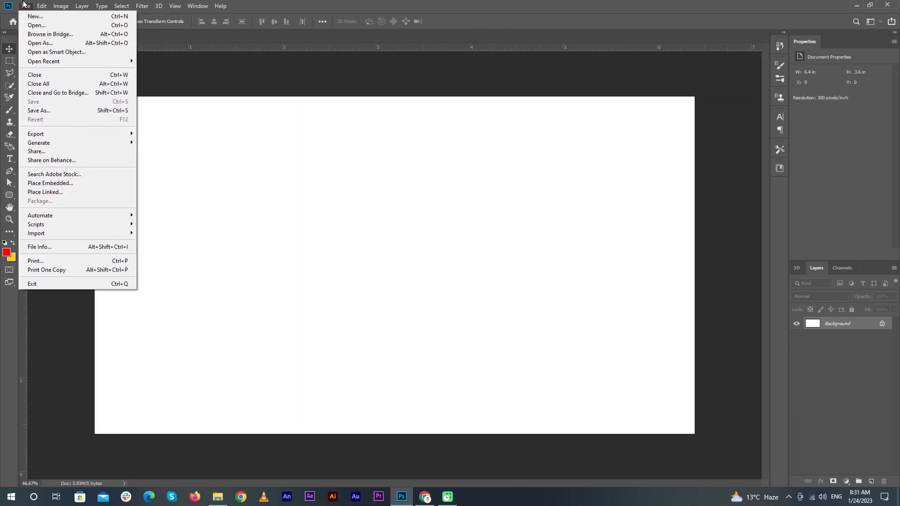
left_click(29, 25)
left_click(39, 84)
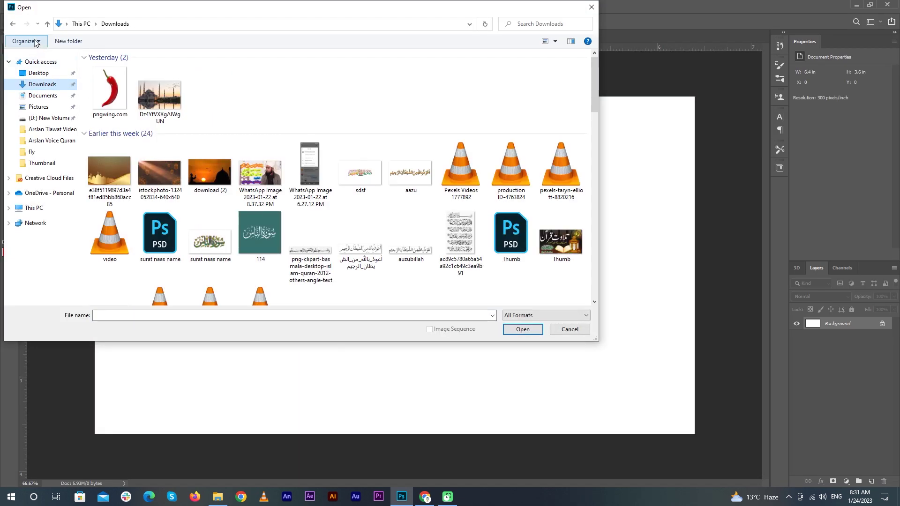
left_click(114, 96)
left_click(516, 330)
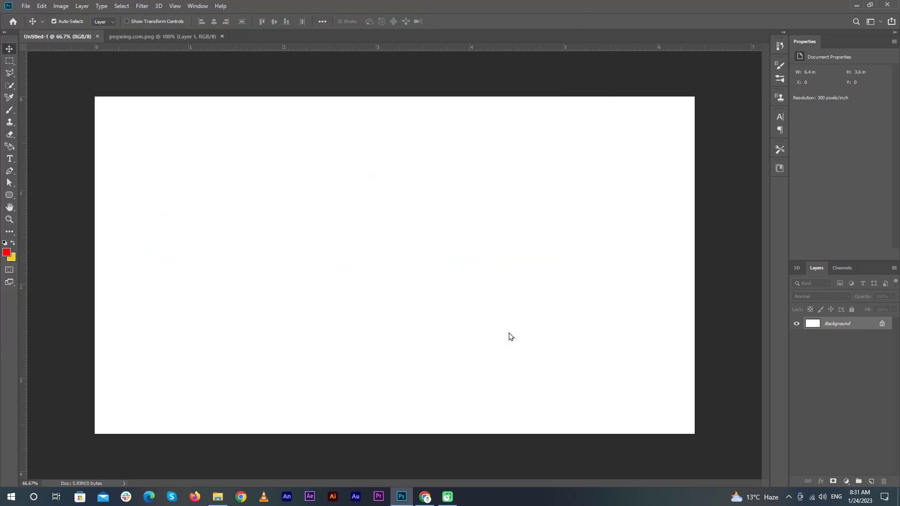
mouse_move(411, 243)
left_mouse_down()
mouse_move(406, 239)
mouse_move(380, 275)
left_mouse_up()
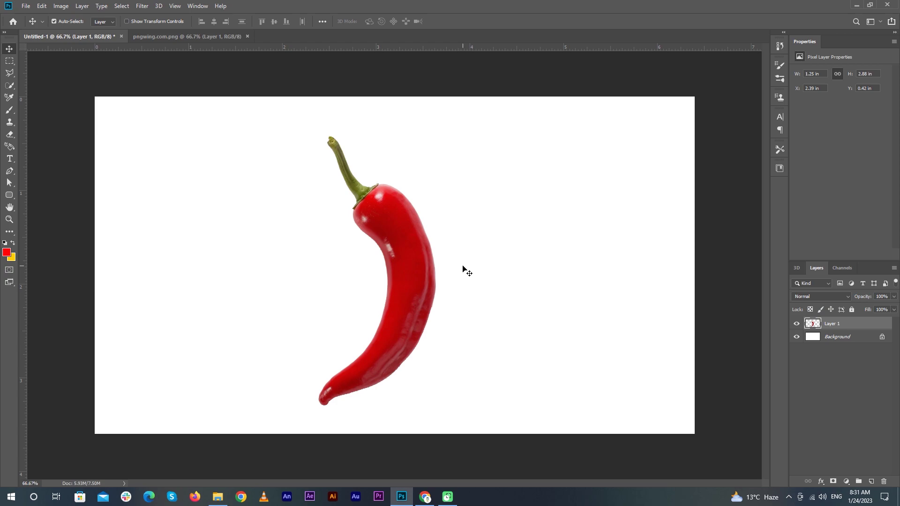
Rotate the chilli 90° clockwise, flip it horizontally, scale it to about 147% and widen it.
key("ctrl+t")
right_click(406, 256)
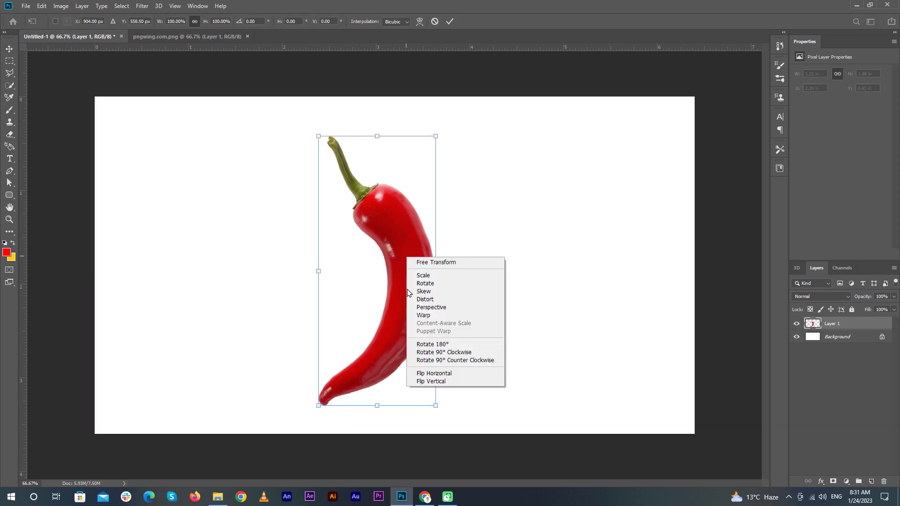
left_click(432, 352)
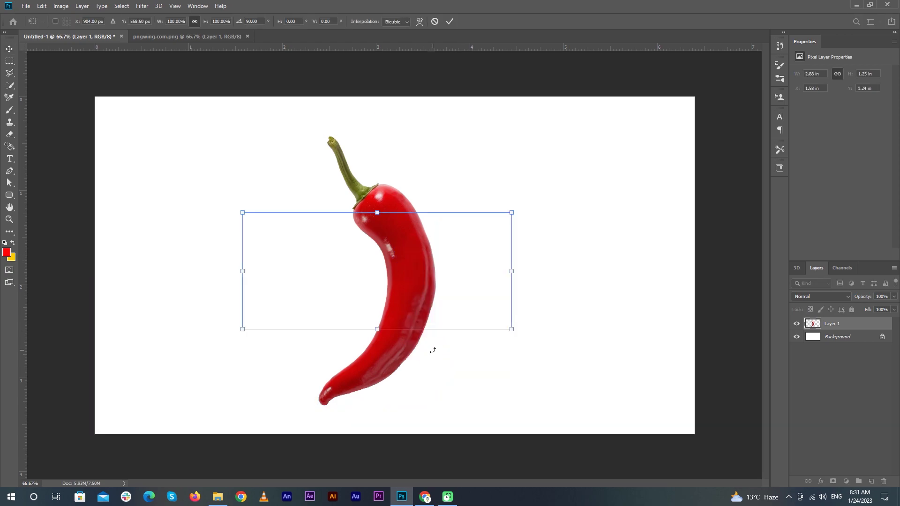
right_click(399, 299)
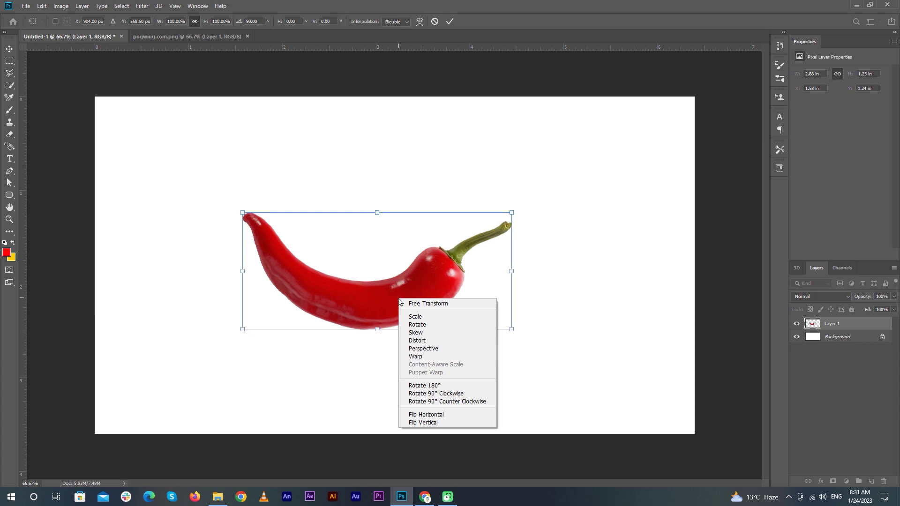
left_click(424, 414)
left_click_drag(512, 211, 639, 158)
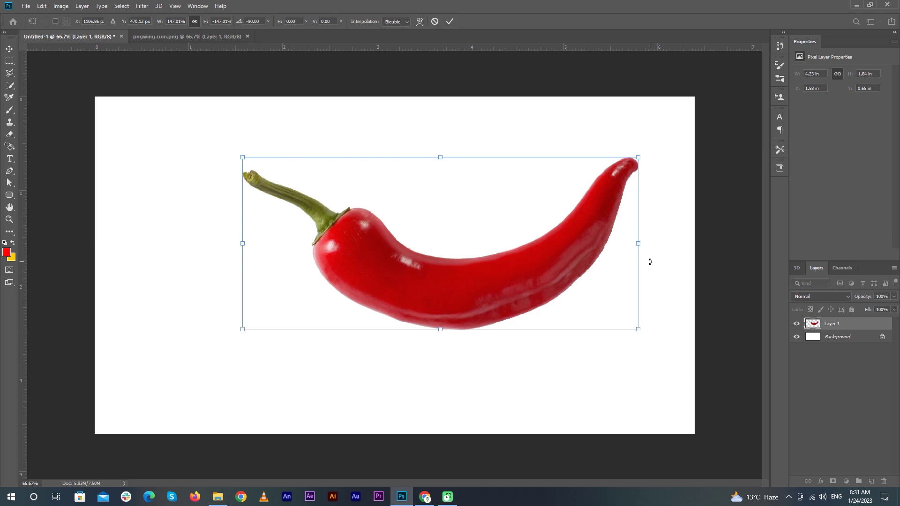
left_click_drag(638, 242, 677, 243)
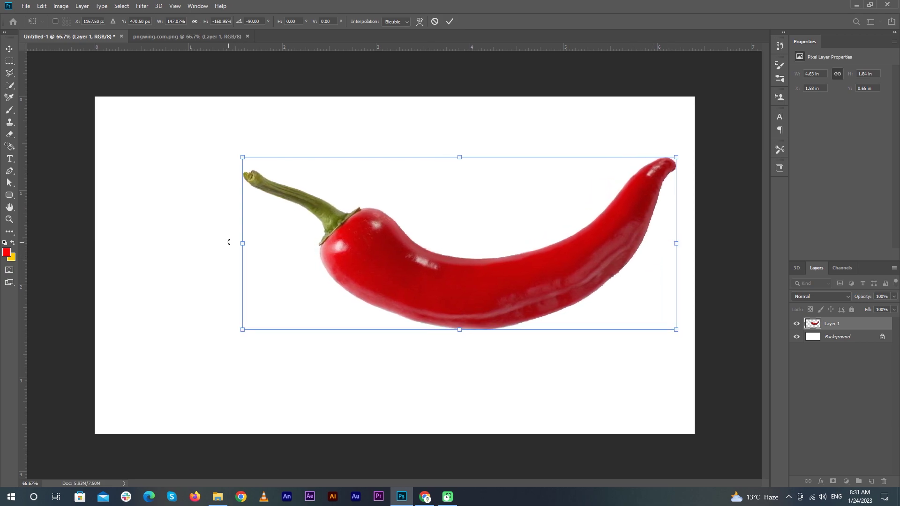
left_click_drag(241, 243, 212, 238)
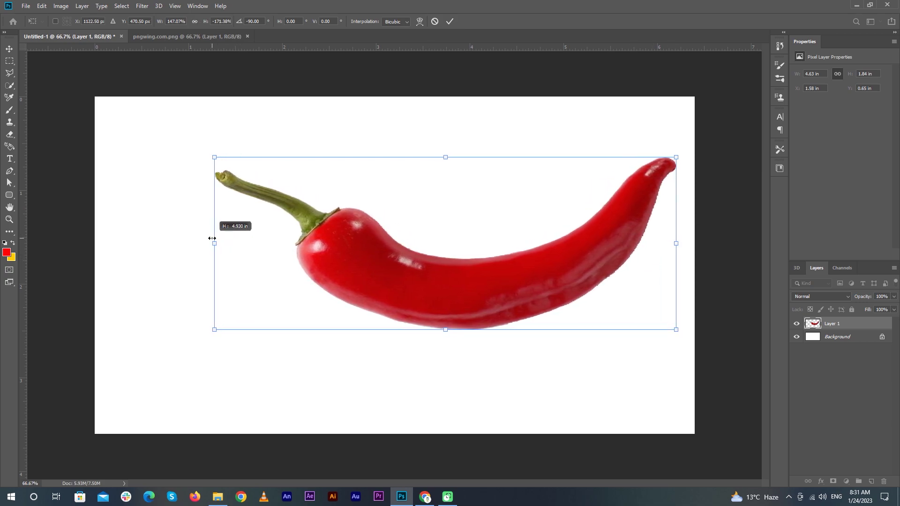
left_click(450, 22)
Tilt the chilli about 2° clockwise and reposition it across the canvas centre.
left_click_drag(548, 281, 487, 328)
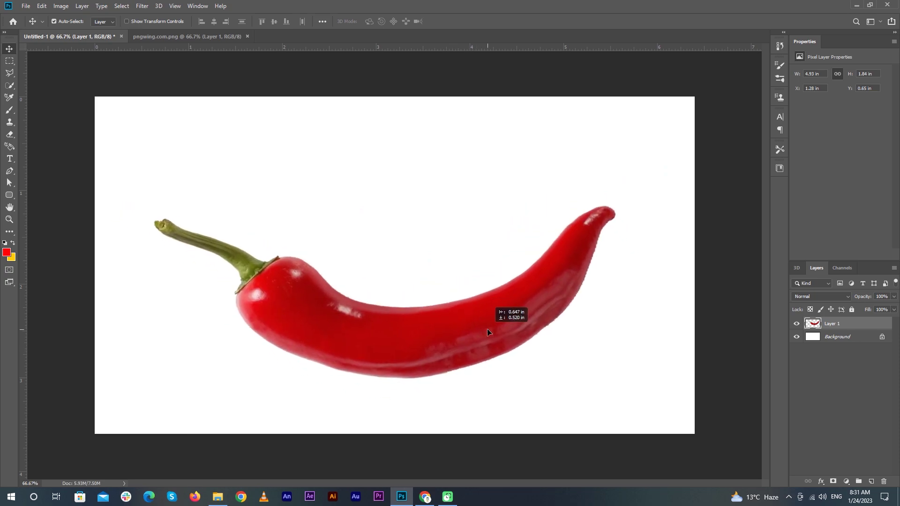
key("ctrl+t")
left_click_drag(646, 209, 650, 218)
left_click(451, 21)
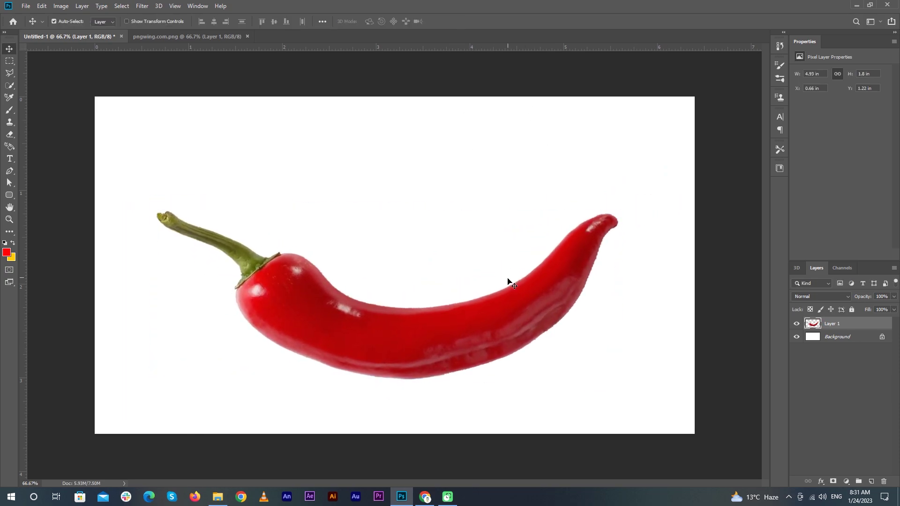
left_click_drag(509, 282, 490, 315)
left_click(716, 294)
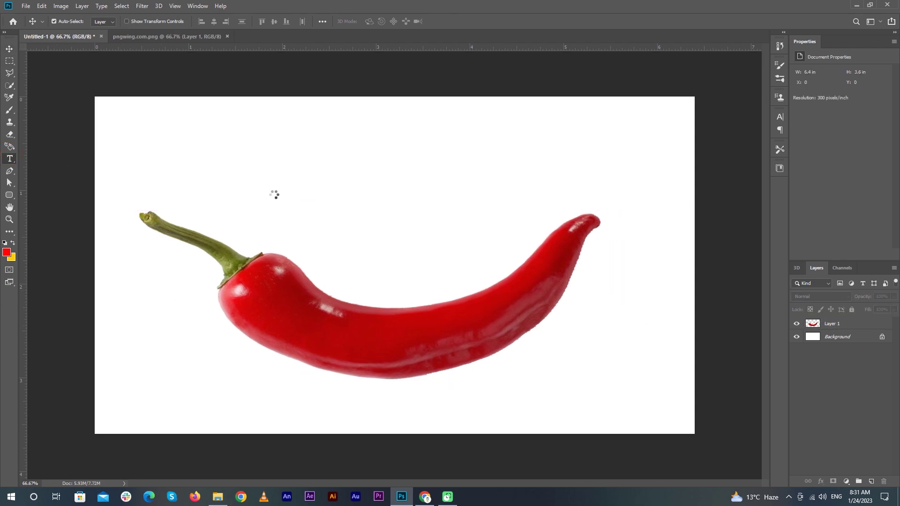
Add a bright green CHILLI text layer above the chilli pepper.
left_click(274, 193)
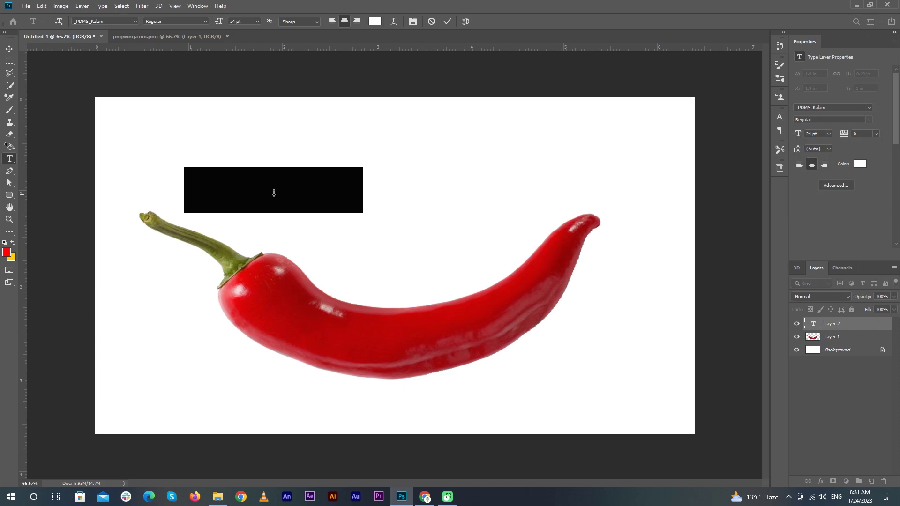
left_click(375, 21)
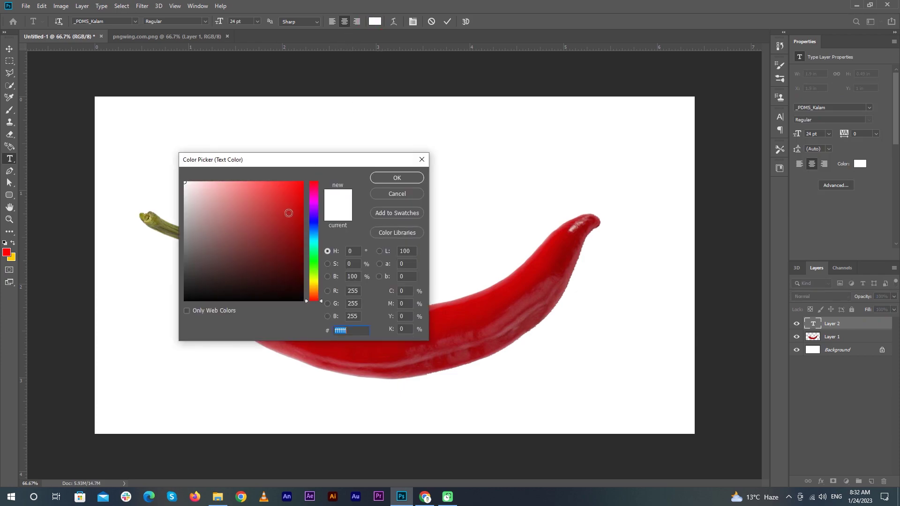
left_click(314, 258)
left_click(303, 184)
left_click(397, 178)
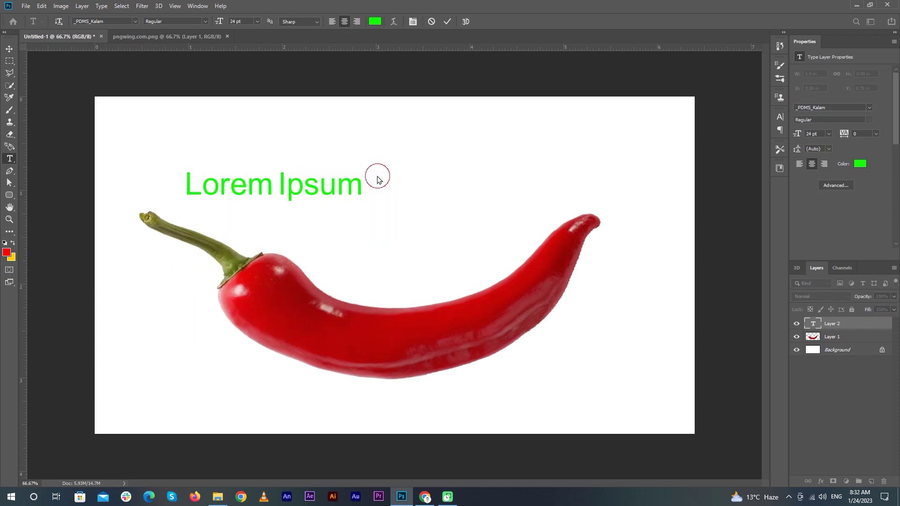
type("CHIL")
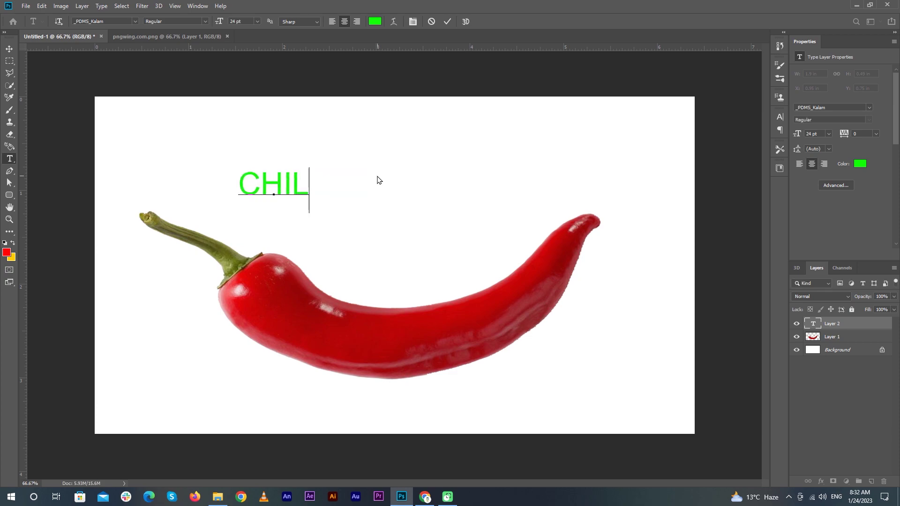
type("LI")
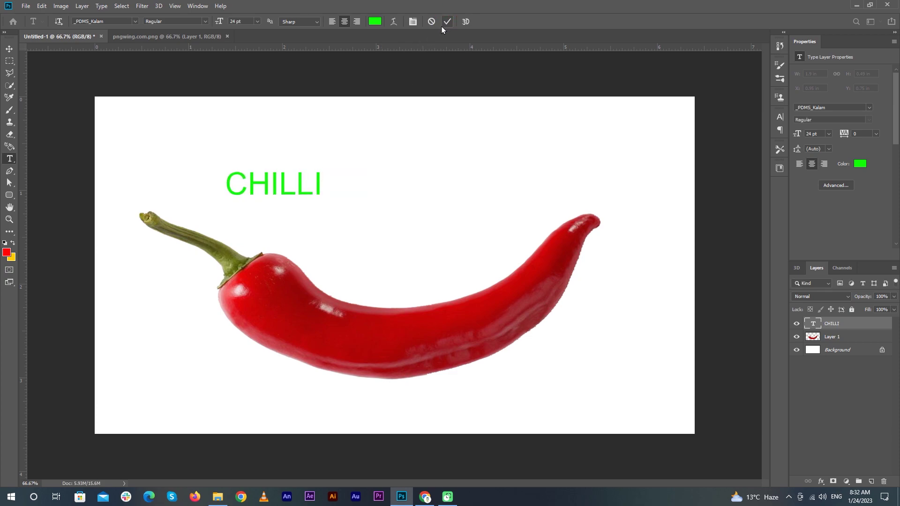
left_click(443, 24)
Set CHILLI to Poppins Black 72 pt and place it across the chilli's lower body.
key("v")
left_click_drag(319, 186, 451, 337)
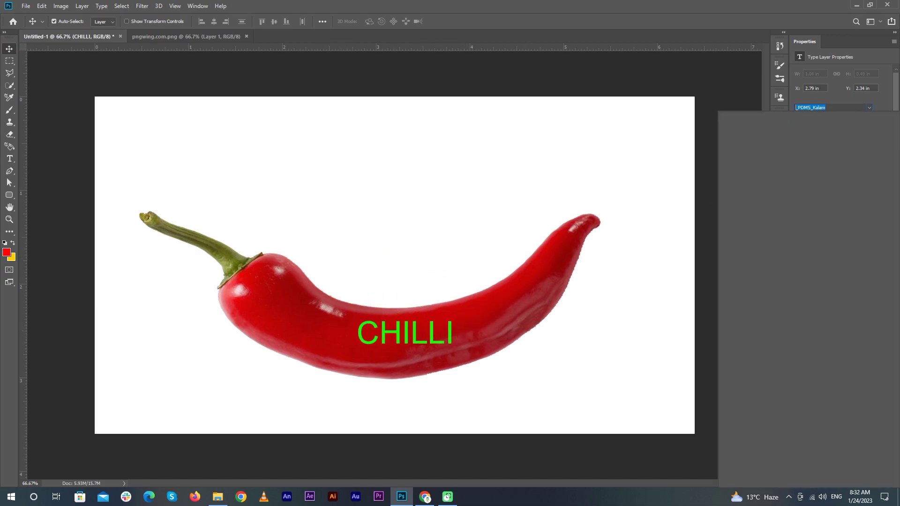
type("P")
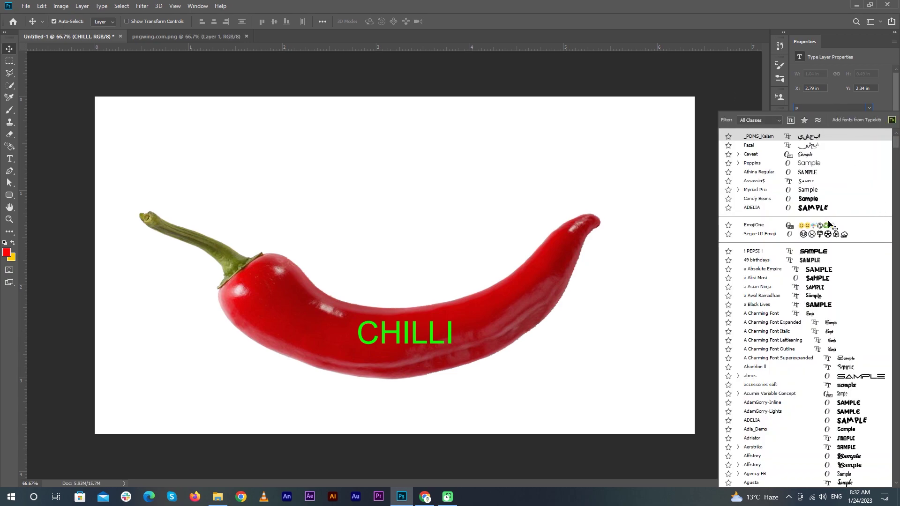
type("op")
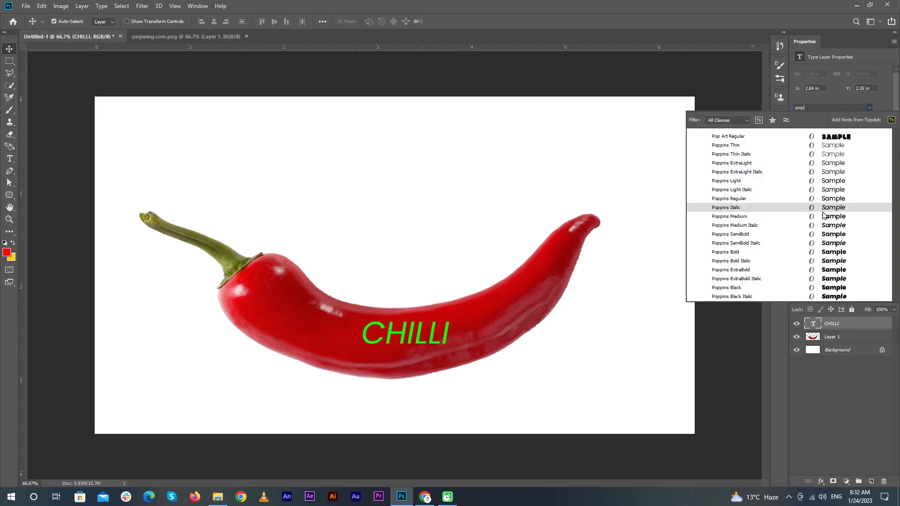
left_click(821, 292)
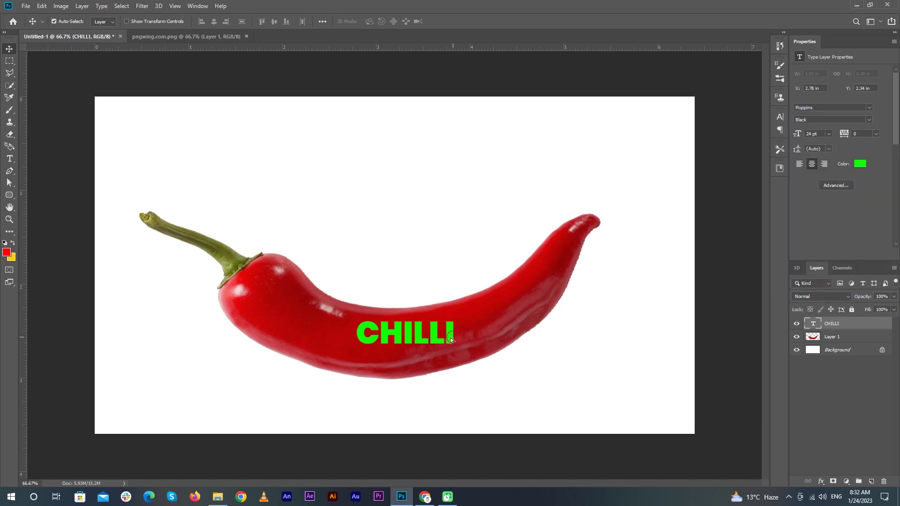
left_click_drag(452, 340, 441, 351)
left_click(829, 134)
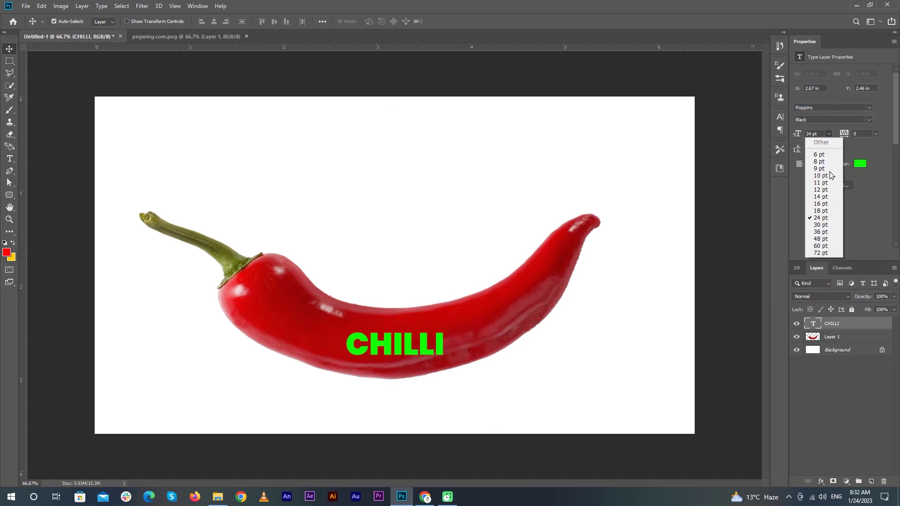
left_click(833, 253)
left_click_drag(486, 325, 481, 342)
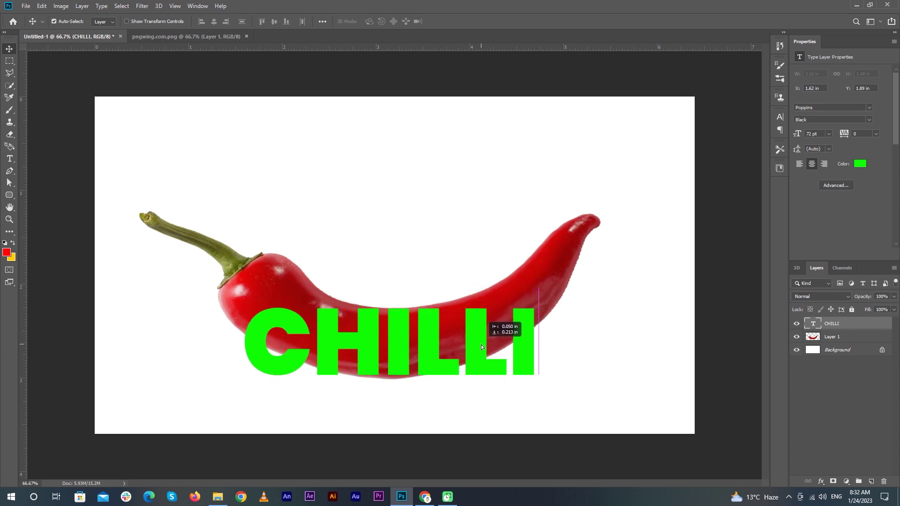
Convert the CHILLI layer to a smart object and put it into Warp mode.
right_click(848, 324)
left_click(773, 179)
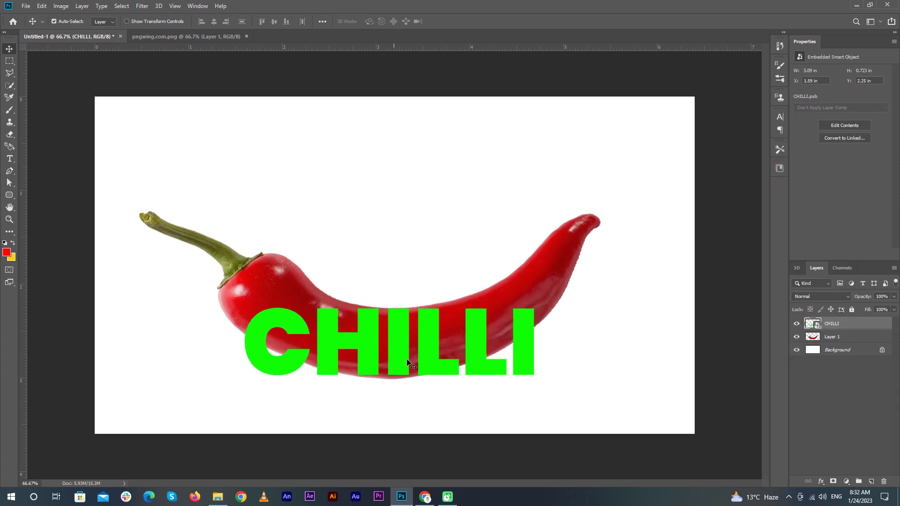
key("ctrl+t")
right_click(425, 345)
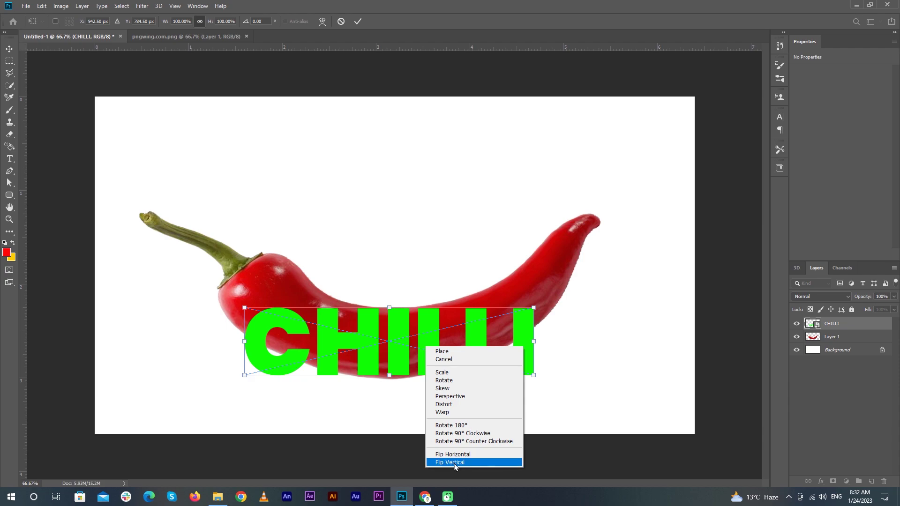
left_click(443, 413)
Bend the right end of CHILLI upward toward the tip and reshape the C.
key("ctrl+plus")
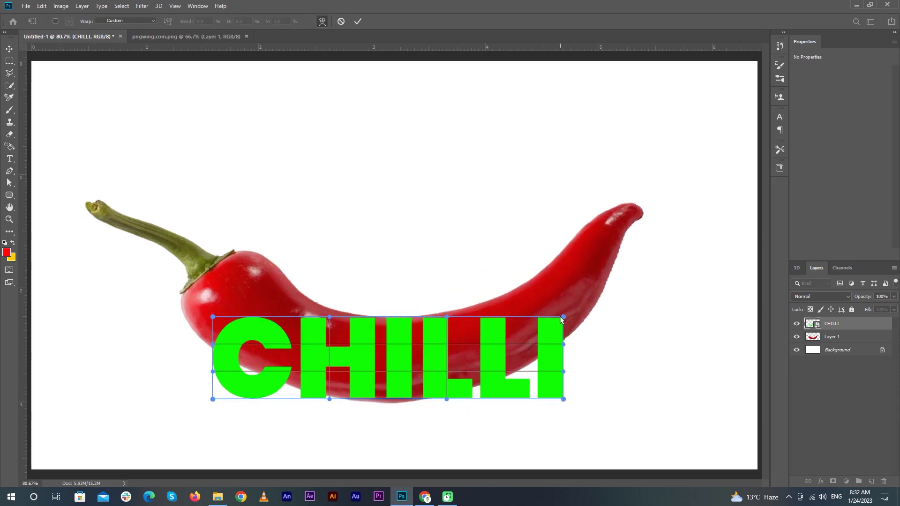
left_click_drag(563, 318, 555, 260)
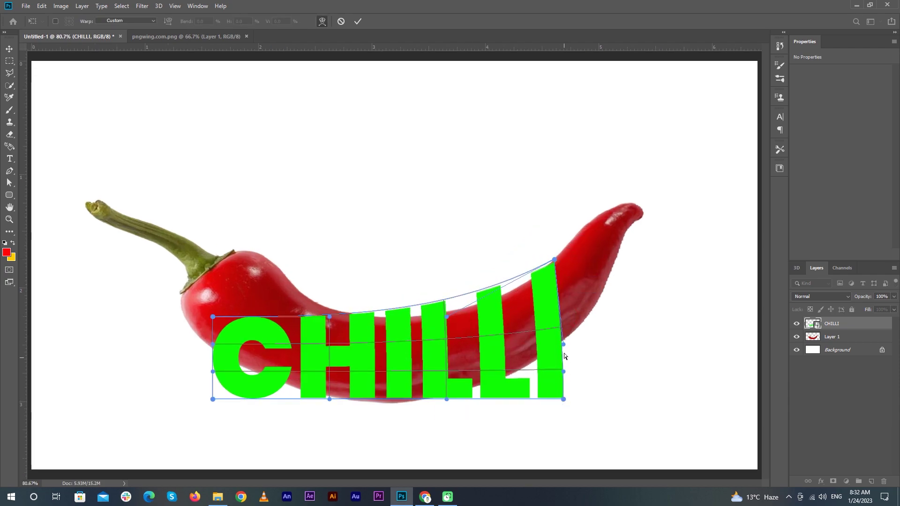
left_click_drag(564, 345, 570, 271)
left_click_drag(563, 372, 584, 287)
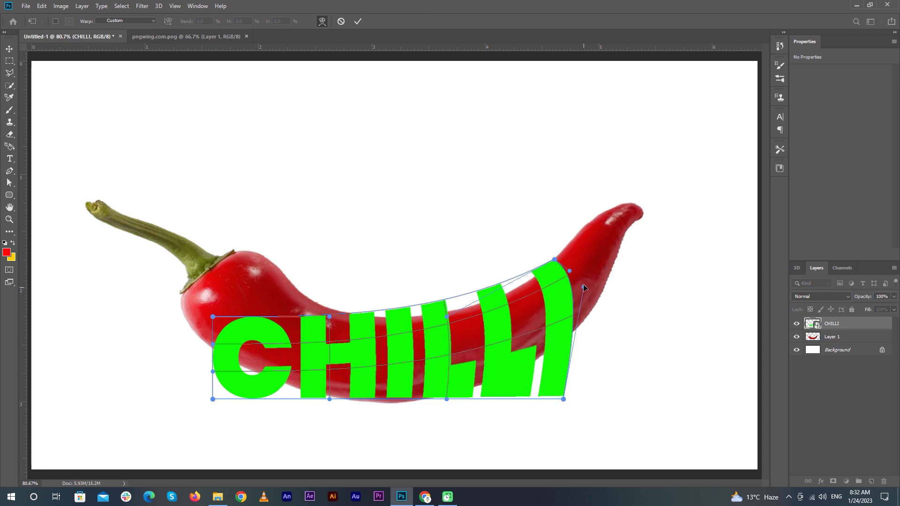
left_click_drag(564, 400, 587, 319)
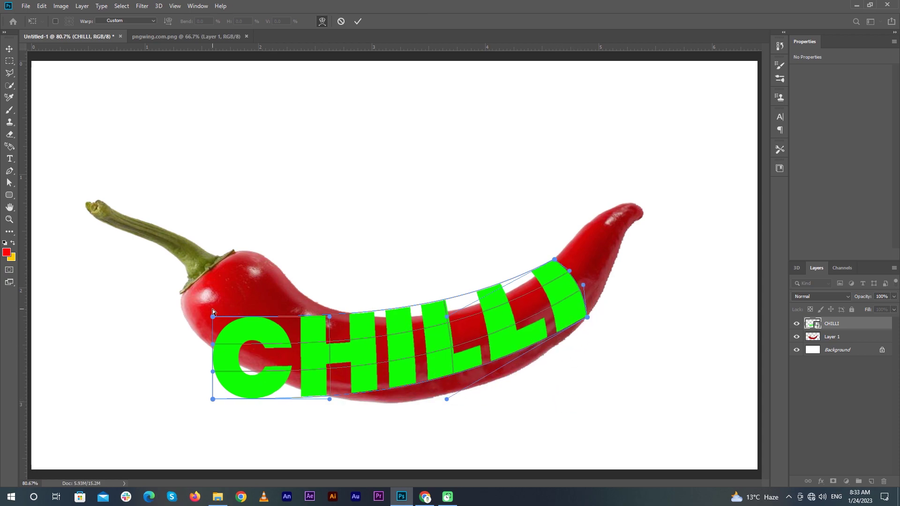
left_click_drag(213, 316, 285, 277)
left_click_drag(213, 400, 244, 289)
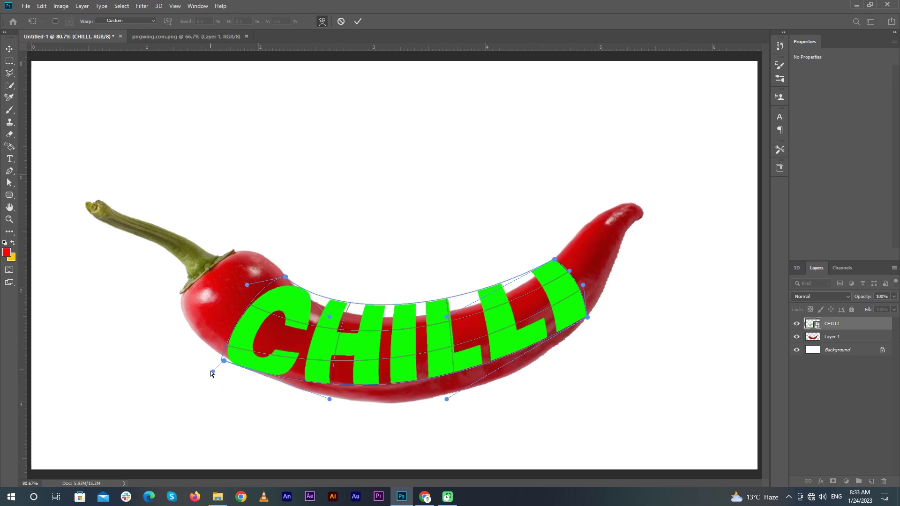
mouse_move(210, 370)
left_mouse_down()
mouse_move(228, 328)
mouse_move(247, 344)
left_mouse_up()
Fine-tune the warp mesh so the letters follow the chilli's curve.
scroll(201, 370, "up", 3)
scroll(247, 343, "down", 3)
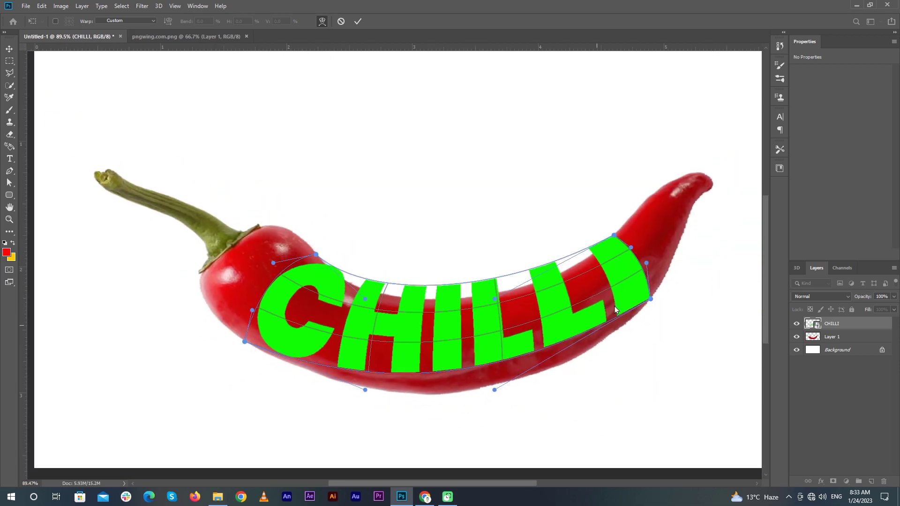
left_click_drag(273, 268, 265, 267)
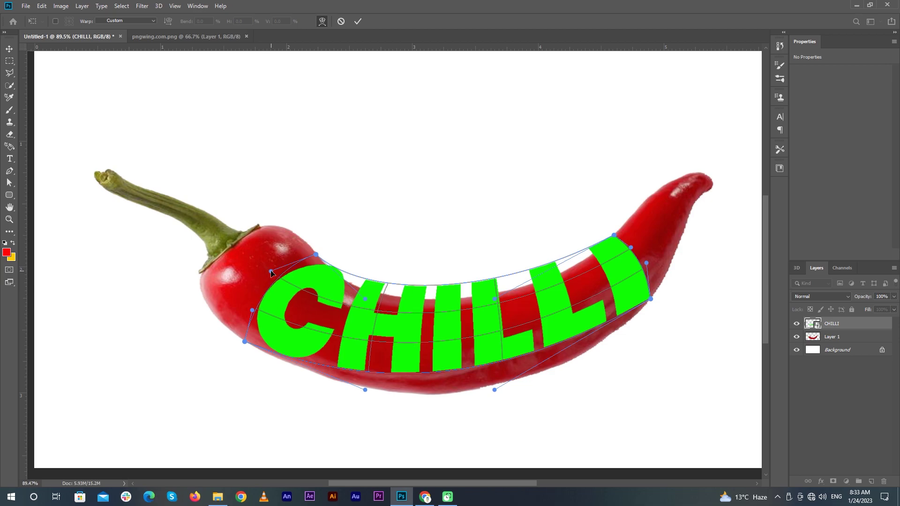
left_click_drag(365, 391, 392, 428)
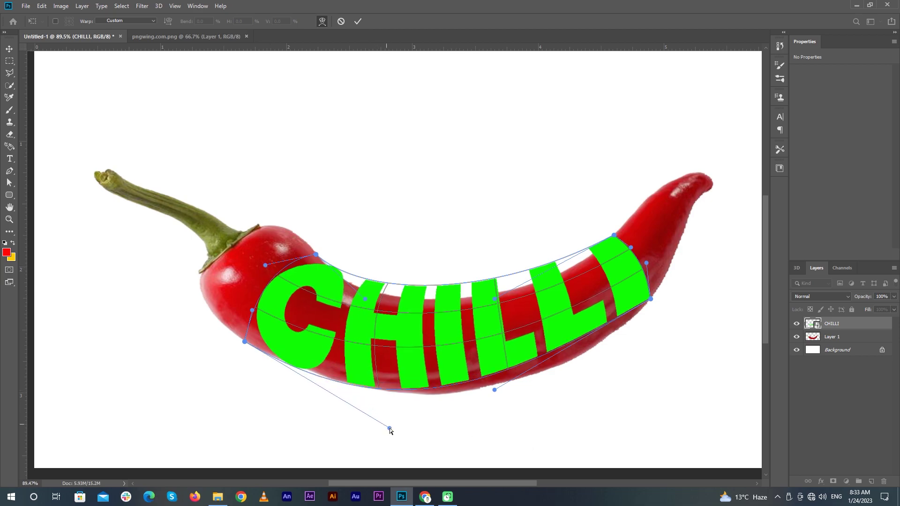
left_click_drag(495, 390, 515, 411)
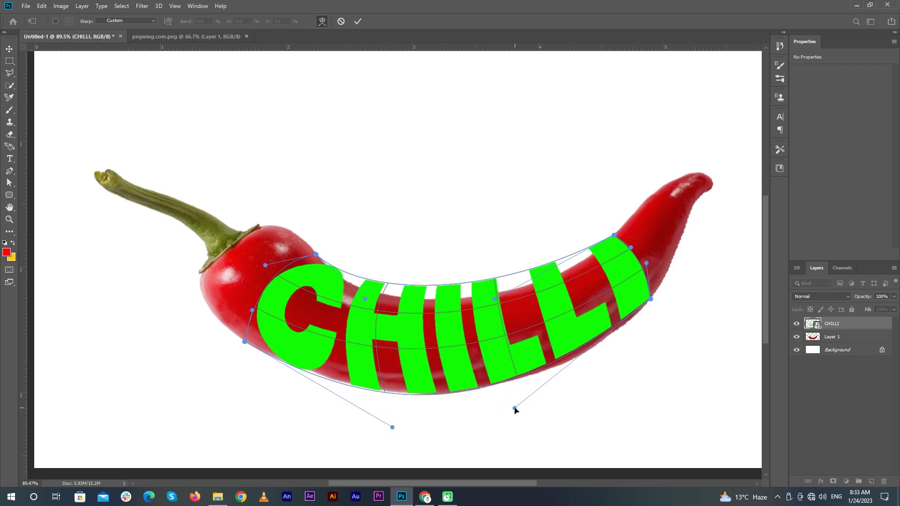
left_click_drag(578, 311, 563, 301)
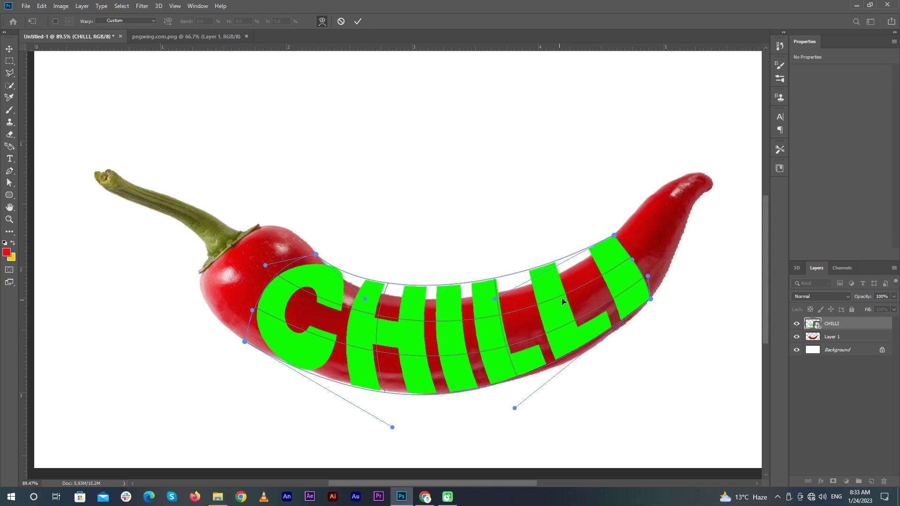
left_click_drag(495, 301, 516, 334)
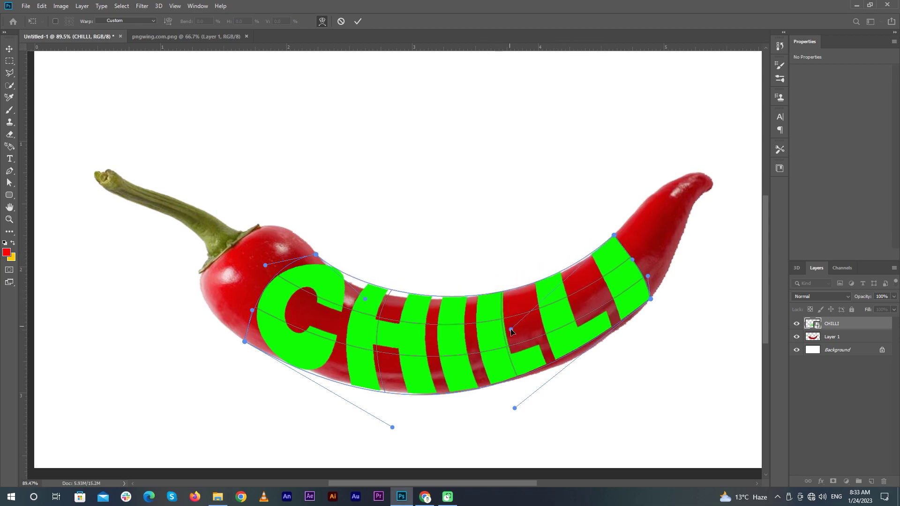
left_click_drag(367, 299, 342, 308)
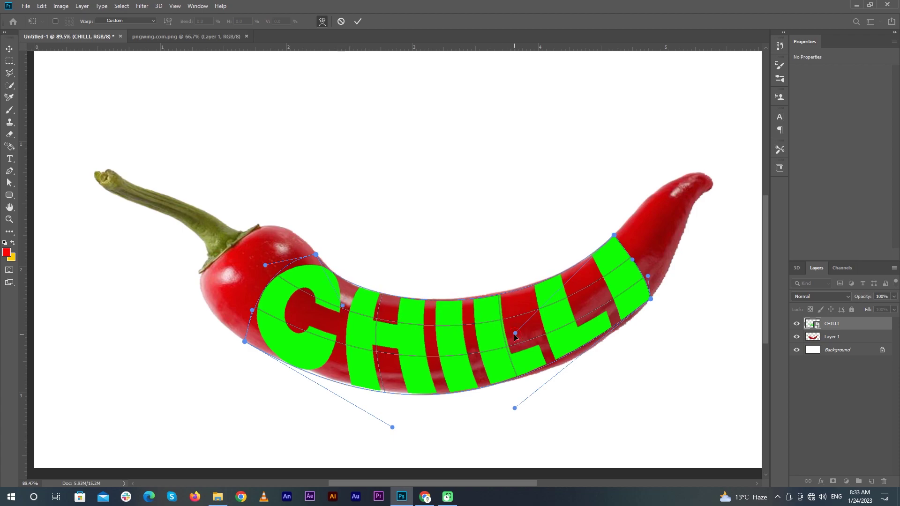
left_click_drag(514, 334, 514, 330)
left_click_drag(344, 309, 341, 312)
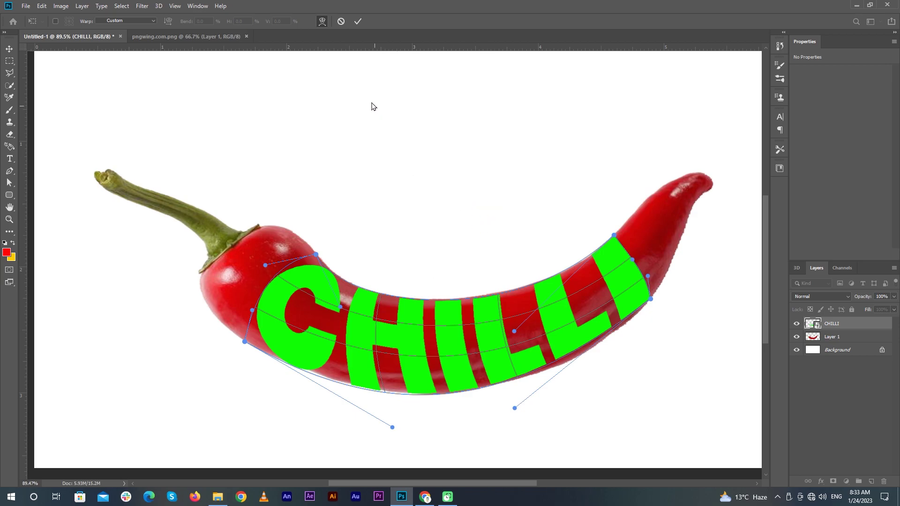
Commit the warp, add a layer mask to Layer 1, and load the CHILLI letters as a selection.
left_click(360, 21)
scroll(351, 243, "down", 1)
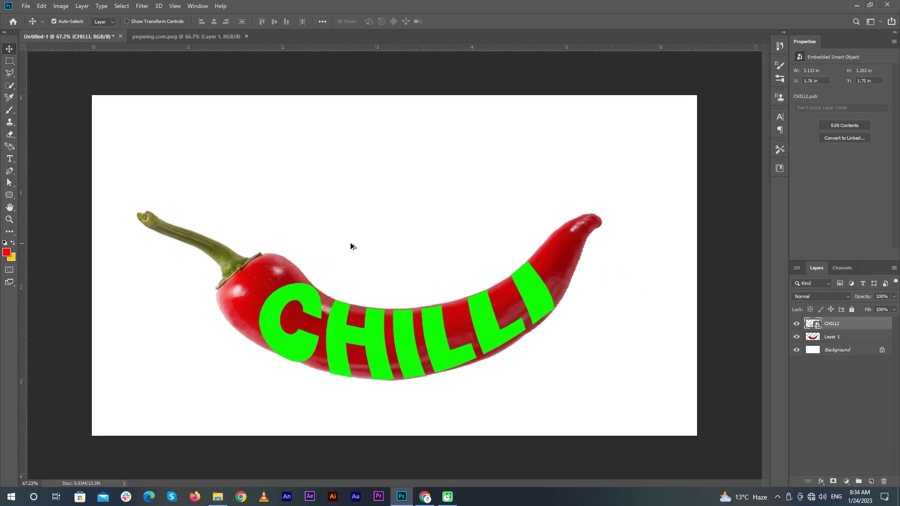
scroll(350, 243, "down", 1)
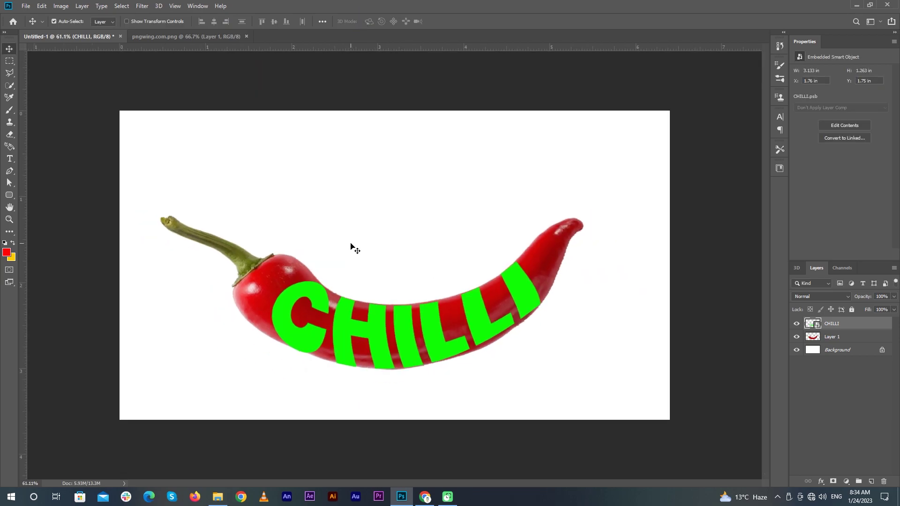
left_click(850, 340)
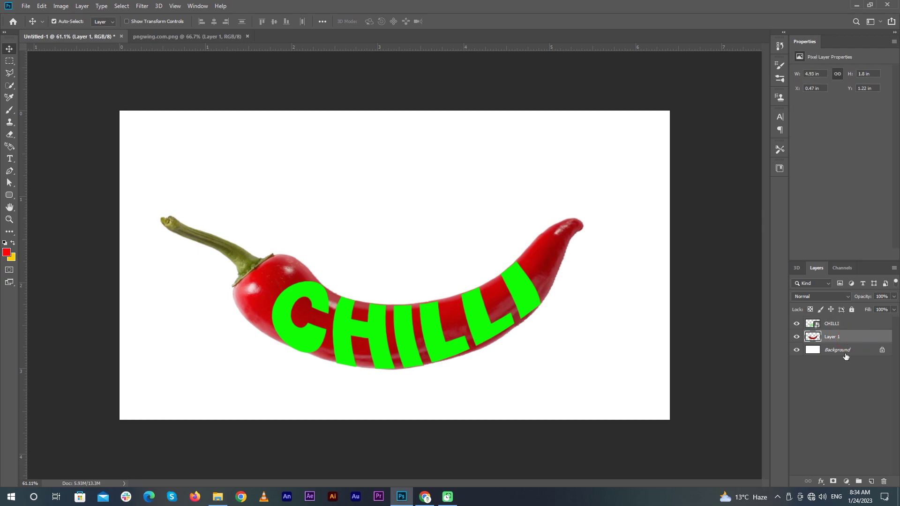
left_click(830, 483)
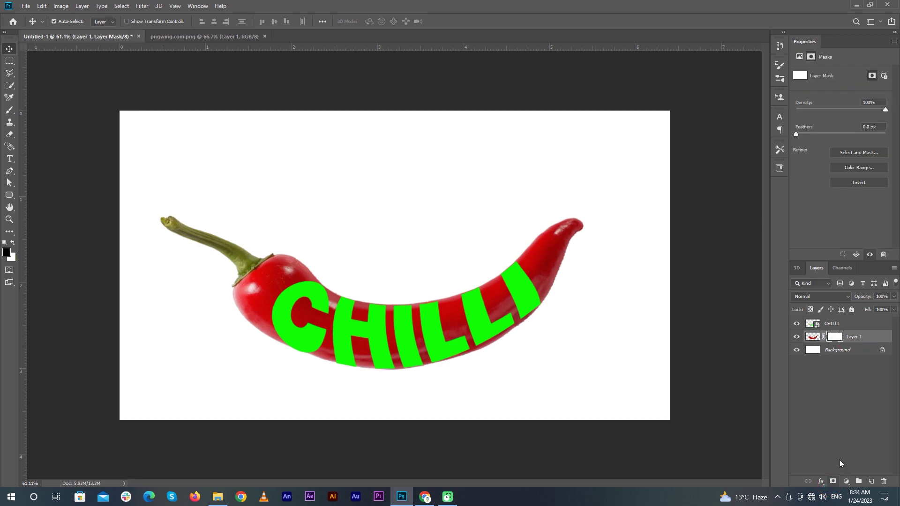
left_click(813, 324, "ctrl")
Hide the CHILLI text, switch to the Brush tool, and invert the letter selection.
left_click(797, 324)
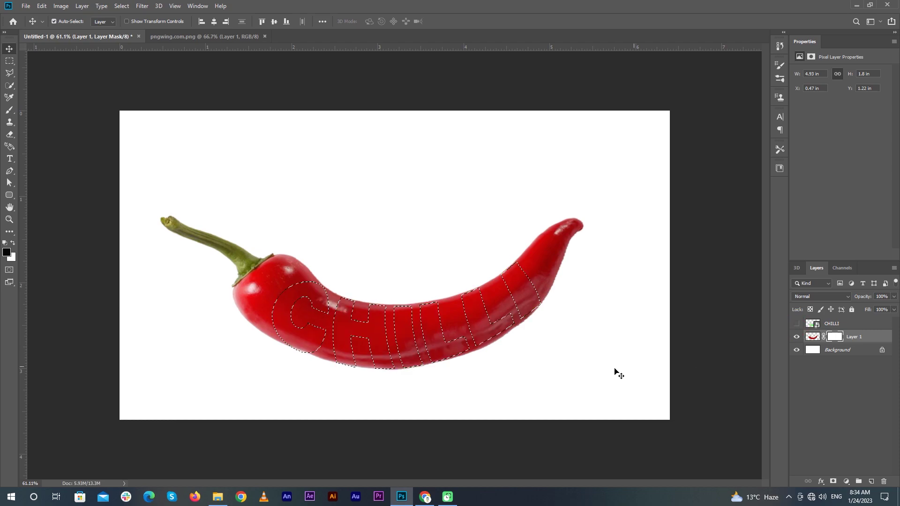
key("ctrl+0")
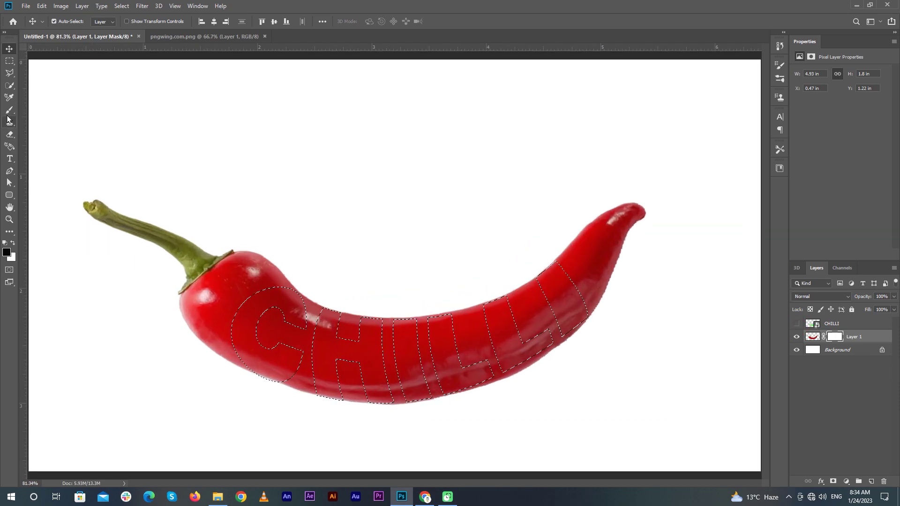
right_click(9, 110)
left_click(42, 108)
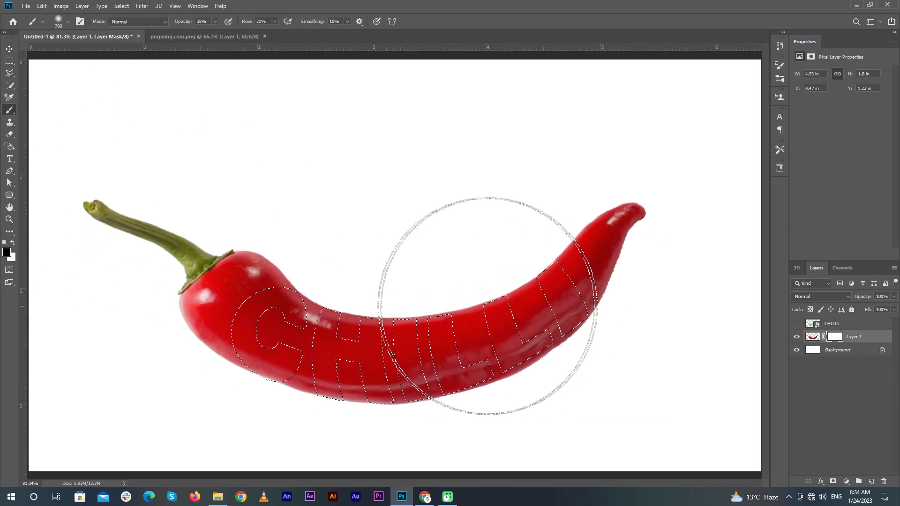
key("ctrl+shift+i")
Set the brush to 200 px with 100% flow and 100% hardness.
key("bracketleft")
key("bracketleft")
key("bracketleft")
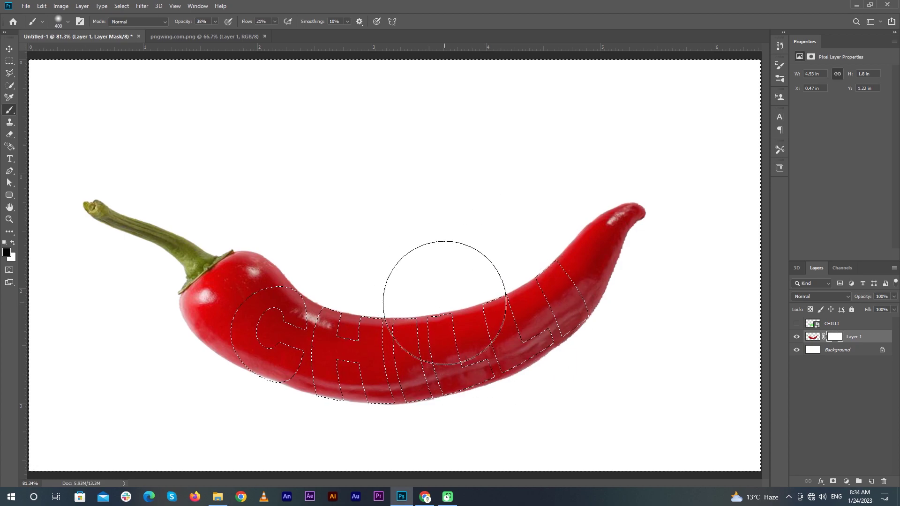
key("bracketleft")
key("bracketleft")
left_click(216, 22)
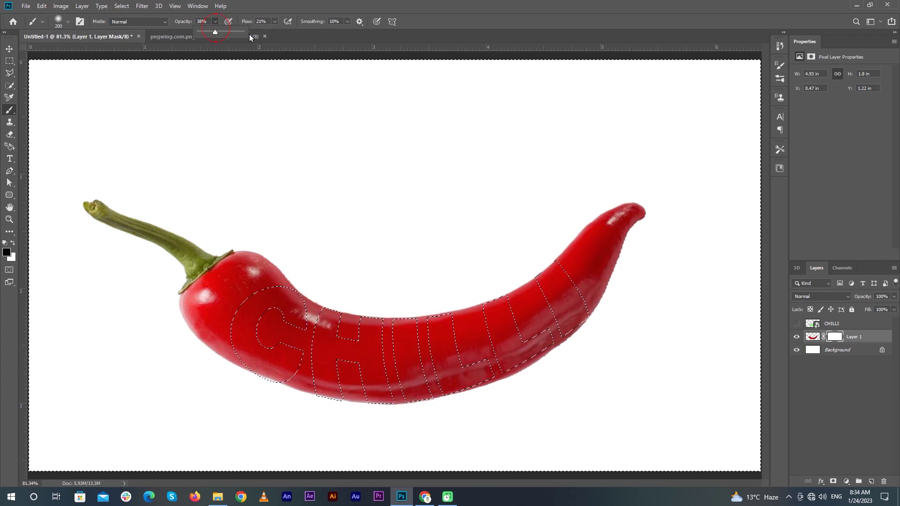
left_click(274, 21)
left_click_drag(269, 33, 309, 32)
left_click(68, 21)
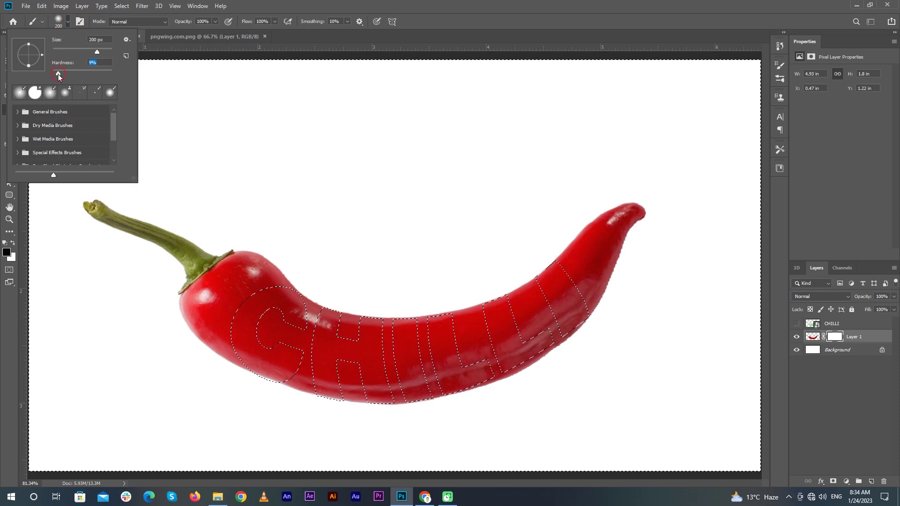
left_click(502, 28)
Paint black on Layer 1's mask between the letters, undoing the stroke that cleared the C's hole.
mouse_move(396, 309)
left_mouse_down()
mouse_move(388, 382)
mouse_move(332, 412)
mouse_move(340, 386)
mouse_move(301, 382)
mouse_move(225, 258)
mouse_move(351, 281)
mouse_move(339, 295)
mouse_move(302, 281)
left_mouse_up()
scroll(340, 386, "up", 2)
scroll(291, 382, "up", 2)
key("ctrl+z")
Mask out gaps between C, H, I and L and below the L, then shrink the brush to 50 px.
mouse_move(452, 361)
left_mouse_down()
mouse_move(567, 322)
mouse_move(560, 270)
left_mouse_up()
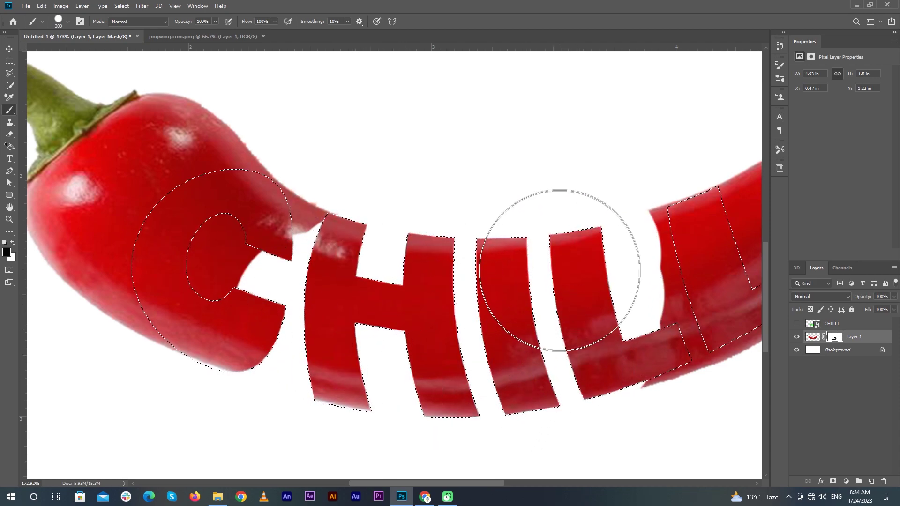
left_click_drag(613, 230, 633, 352)
key("[")
key("[")
key("[")
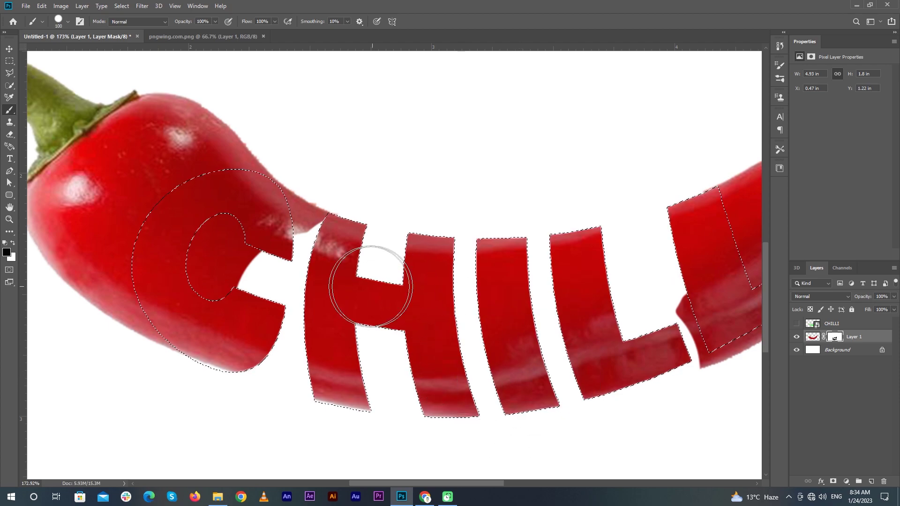
key("[")
key("[")
key("[")
scroll(296, 203, "up", 3)
scroll(297, 201, "up", 3)
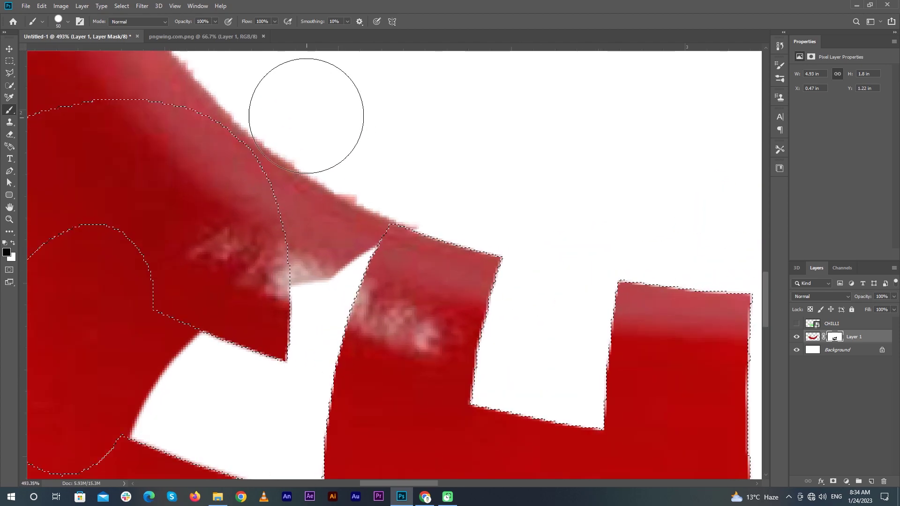
Paint out the red strand joining C and H and the remnant inside the C.
left_click_drag(301, 120, 301, 321)
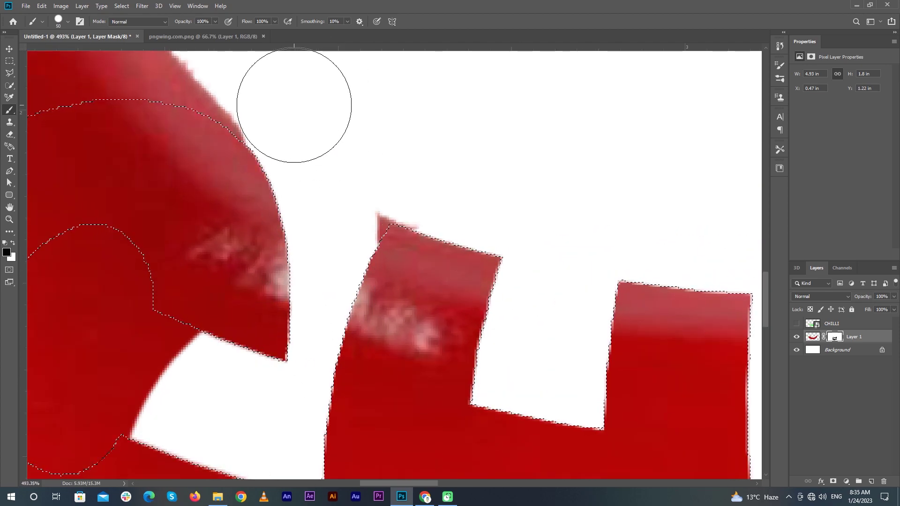
scroll(385, 272, "down", 4)
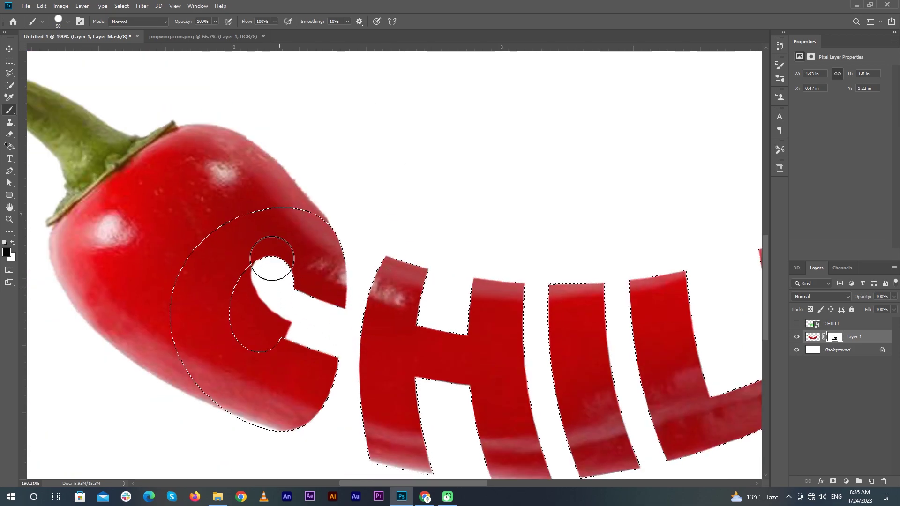
left_click_drag(272, 259, 249, 305)
mouse_move(439, 433)
left_mouse_down()
mouse_move(246, 346)
mouse_move(11, 402)
left_mouse_up()
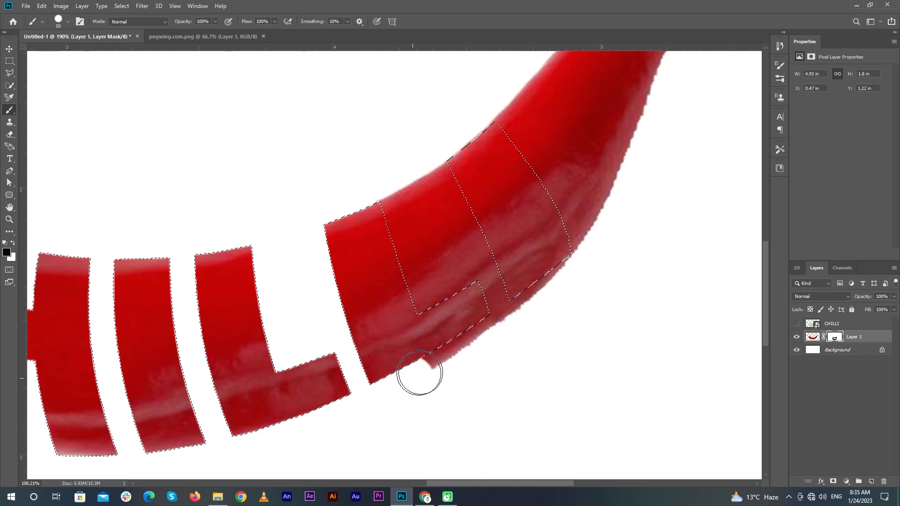
scroll(559, 277, "up", 2)
scroll(563, 276, "up", 1)
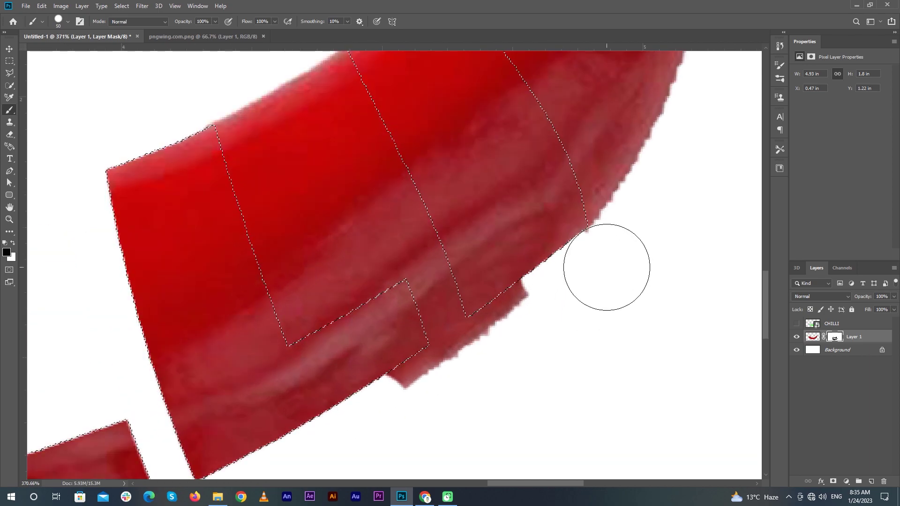
scroll(606, 267, "down", 1)
Clear the red area beside the L's notch and tidy the mask along the chilli's upper edge.
mouse_move(605, 277)
left_mouse_down()
mouse_move(453, 332)
mouse_move(395, 215)
mouse_move(302, 265)
mouse_move(382, 255)
mouse_move(336, 326)
mouse_move(411, 361)
mouse_move(418, 255)
left_mouse_up()
scroll(453, 332, "down", 2)
scroll(412, 212, "up", 3)
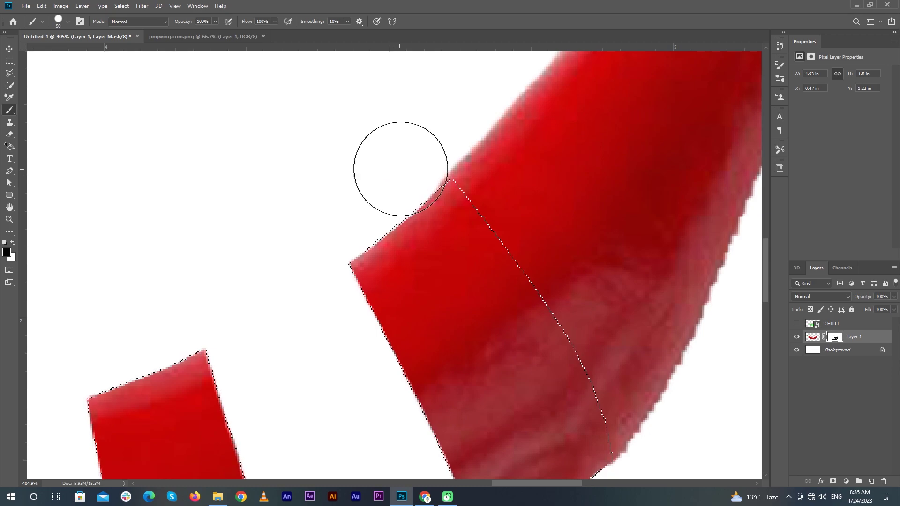
mouse_move(400, 169)
left_mouse_down()
mouse_move(408, 150)
mouse_move(341, 229)
left_mouse_up()
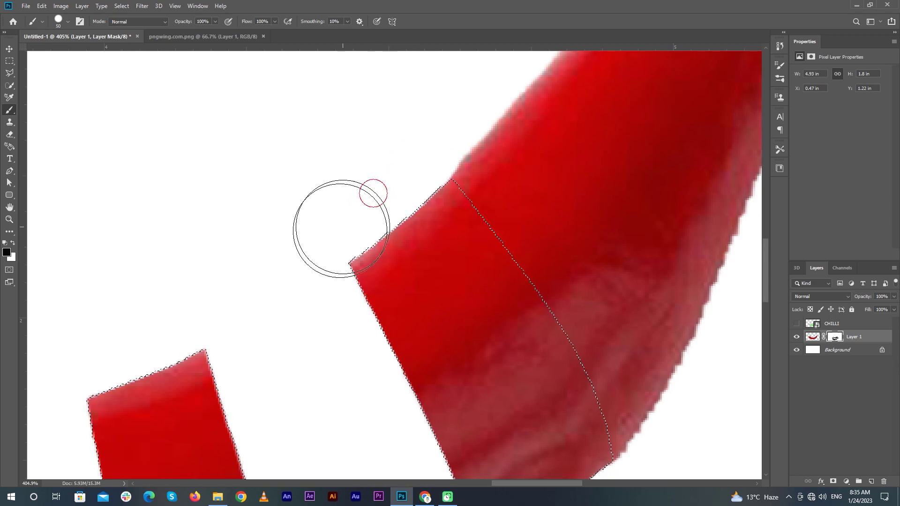
scroll(341, 229, "down", 3)
scroll(352, 220, "down", 3)
Clear the selection, show the green CHILLI layer again, and rasterize it.
key("v")
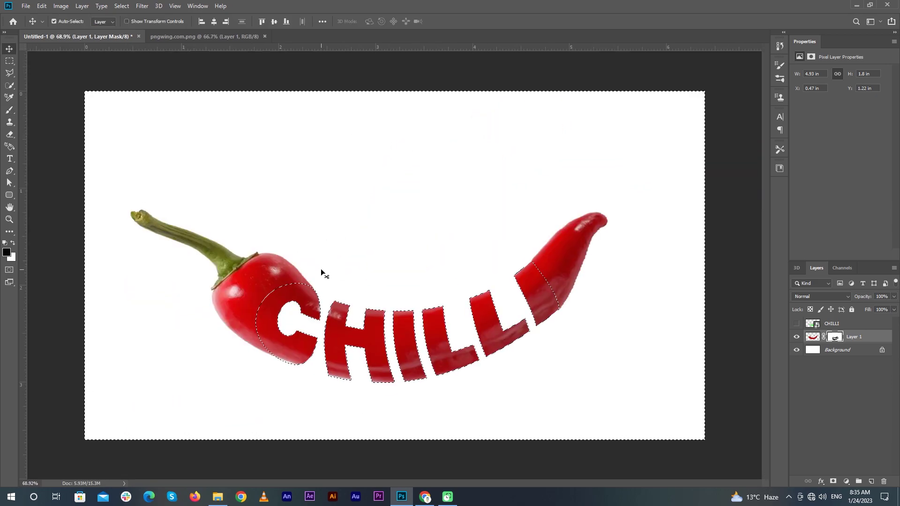
left_click(730, 271)
key("ctrl+d")
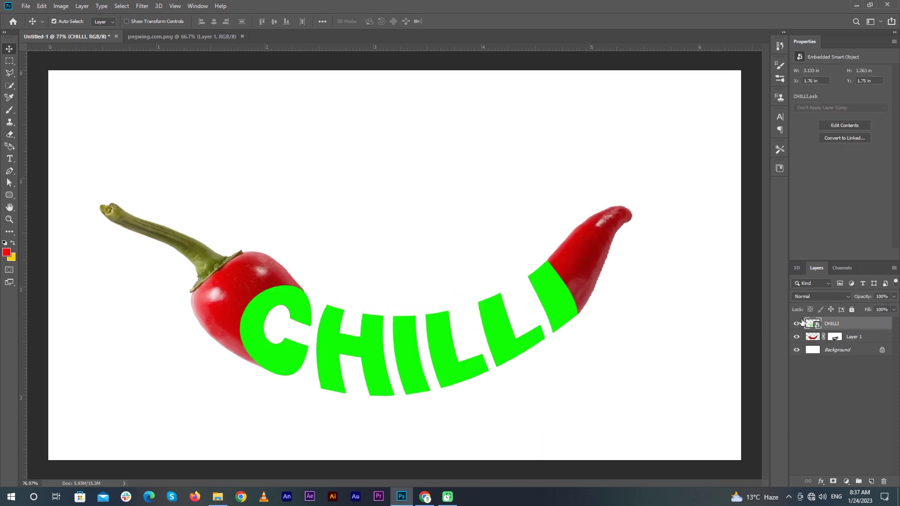
left_click(797, 324)
left_click(750, 334)
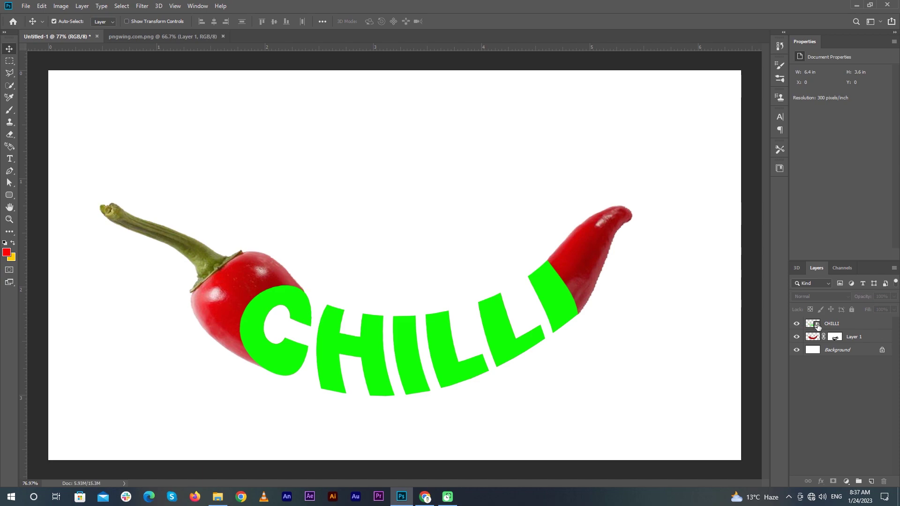
left_click(818, 326)
right_click(851, 331)
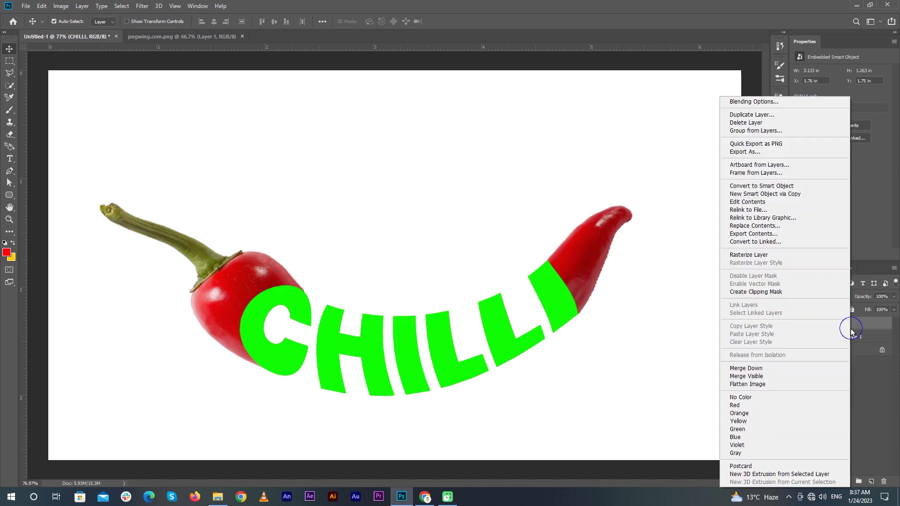
left_click(756, 255)
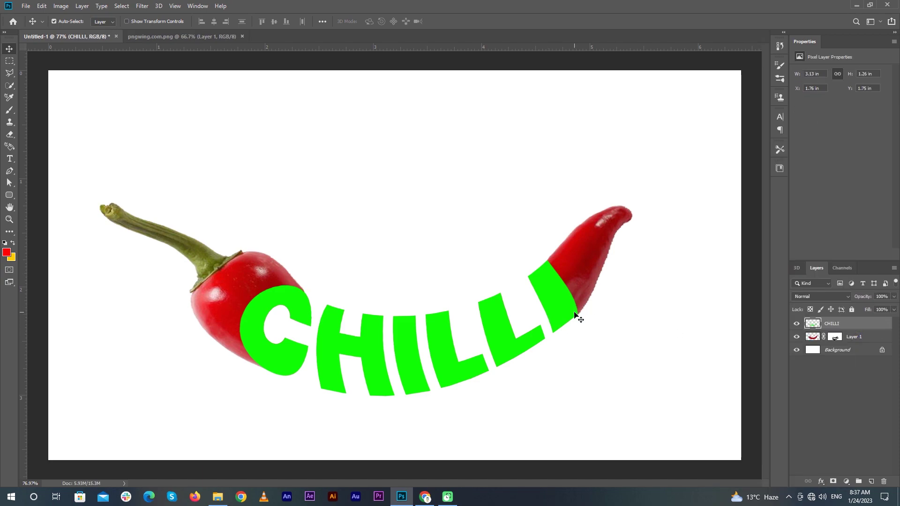
key("l")
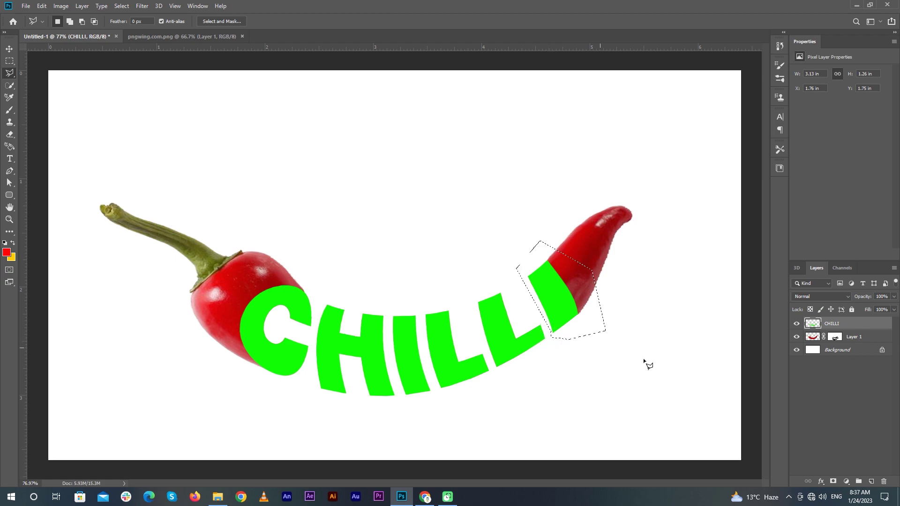
Shift the copied I piece on the CHILLI copy layer and hide the original CHILLI layer.
left_click(868, 482)
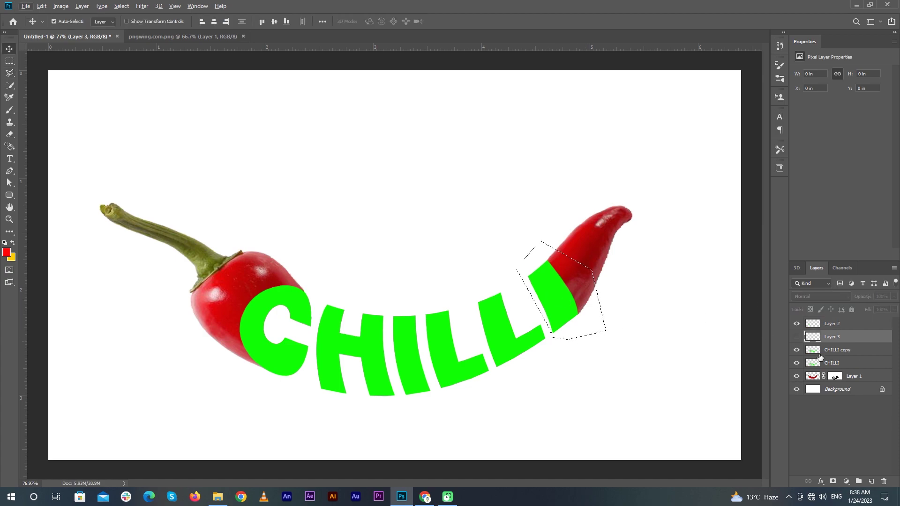
left_click(819, 354)
left_click_drag(553, 291, 613, 349)
left_click(796, 363)
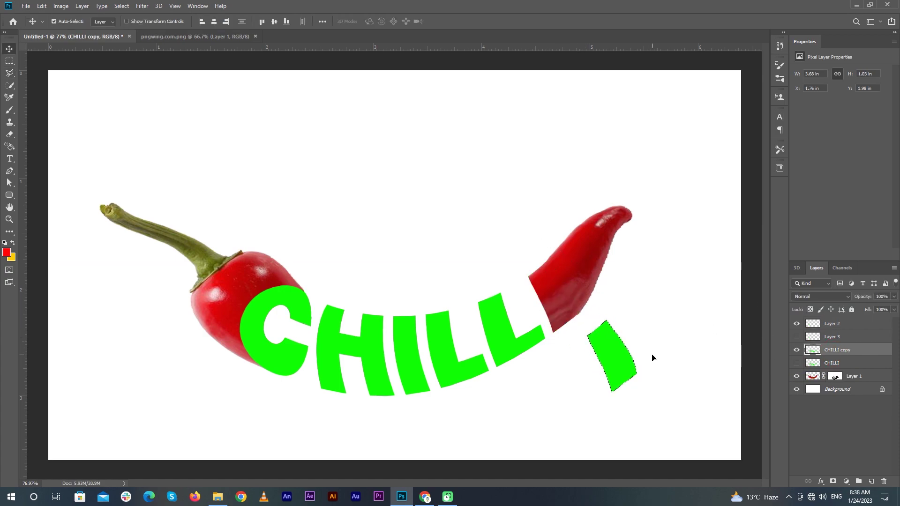
Lasso and delete the other green letters on the copy, leaving only the final I.
key("l")
left_click(578, 358)
left_click(516, 235)
left_click(246, 204)
left_click(174, 381)
left_click(294, 425)
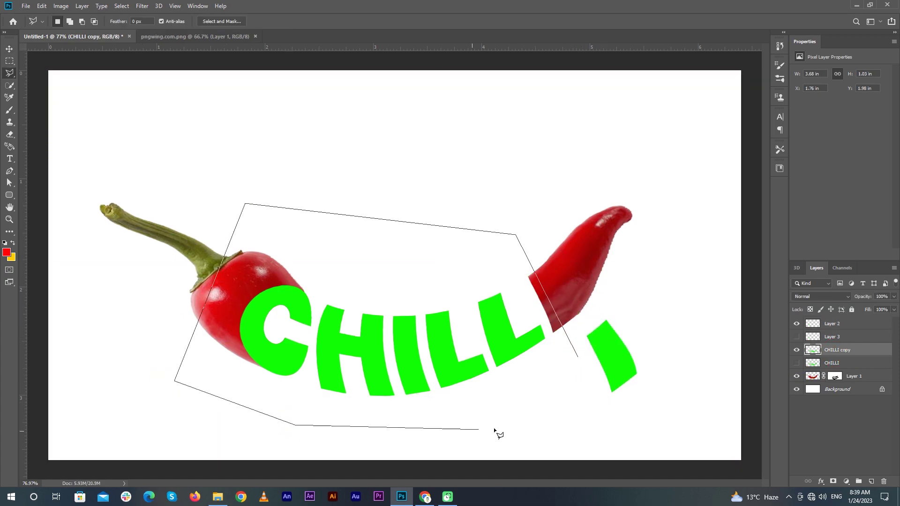
left_click(578, 357)
key("Delete")
key("ctrl+d")
Move the green I onto the chilli's last segment and nudge it into alignment.
key("v")
left_click_drag(620, 362, 564, 298)
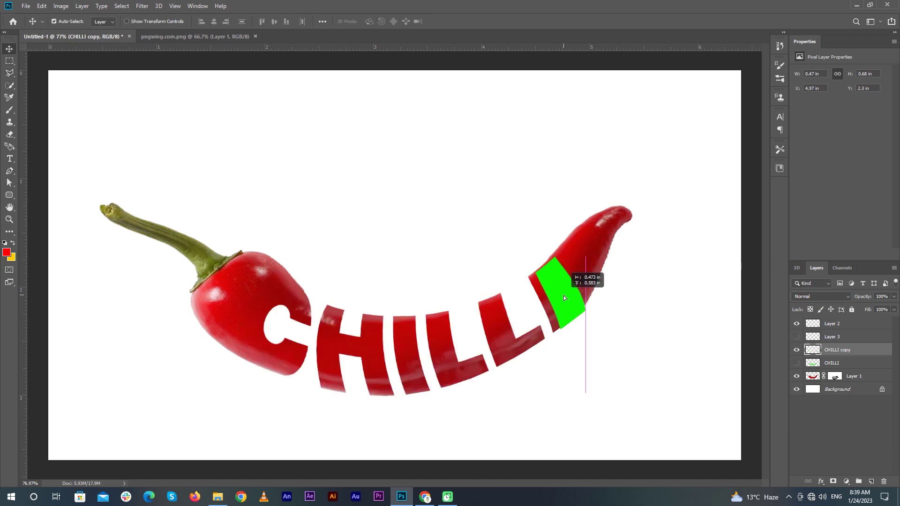
scroll(564, 297, "up", 1)
scroll(571, 285, "up", 2)
scroll(573, 305, "up", 2)
left_click_drag(539, 248, 540, 247)
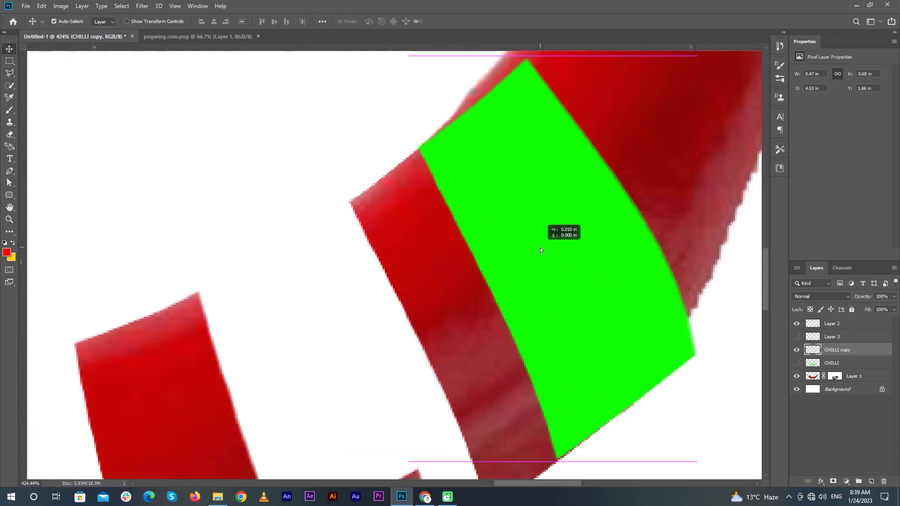
scroll(539, 250, "down", 1)
scroll(516, 261, "down", 1)
Transform the band to about 92% width, skewed about 6° to follow the chilli's curve.
key("ctrl+t")
scroll(507, 270, "down", 1)
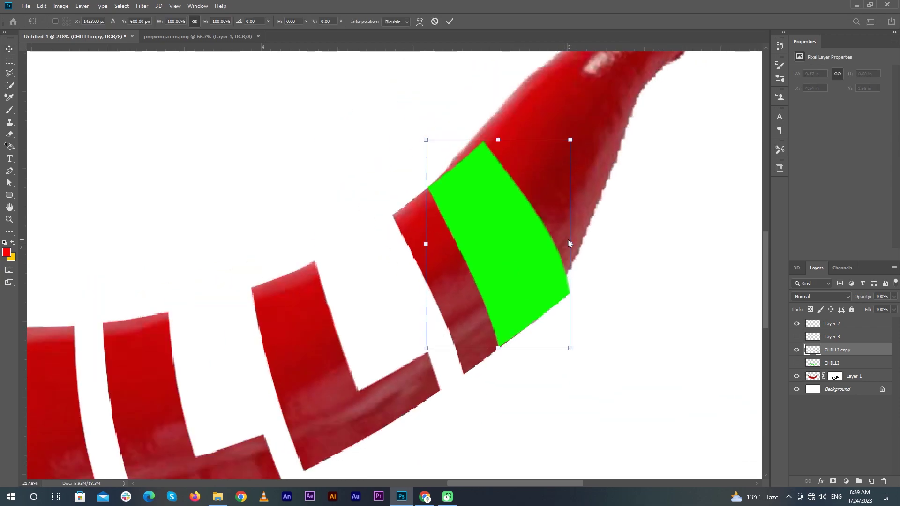
left_click_drag(571, 244, 558, 245)
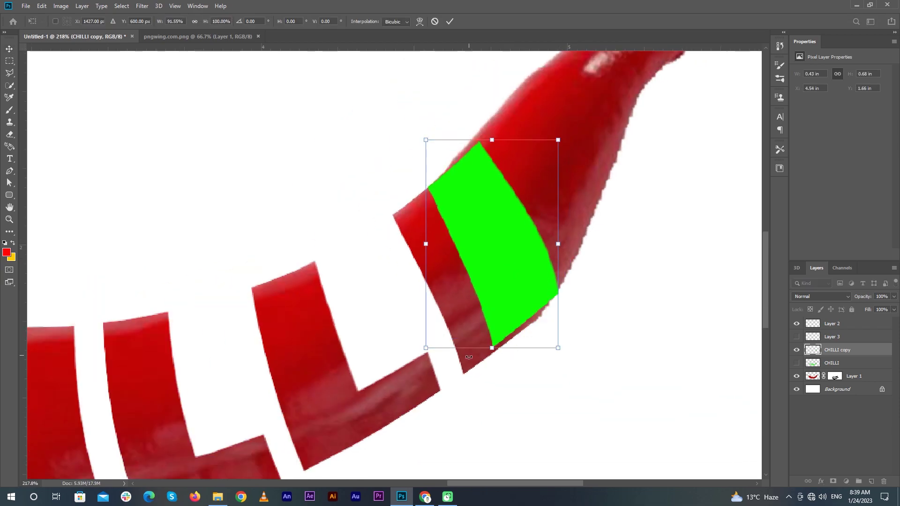
left_click_drag(469, 358, 439, 347)
left_click_drag(425, 140, 416, 135)
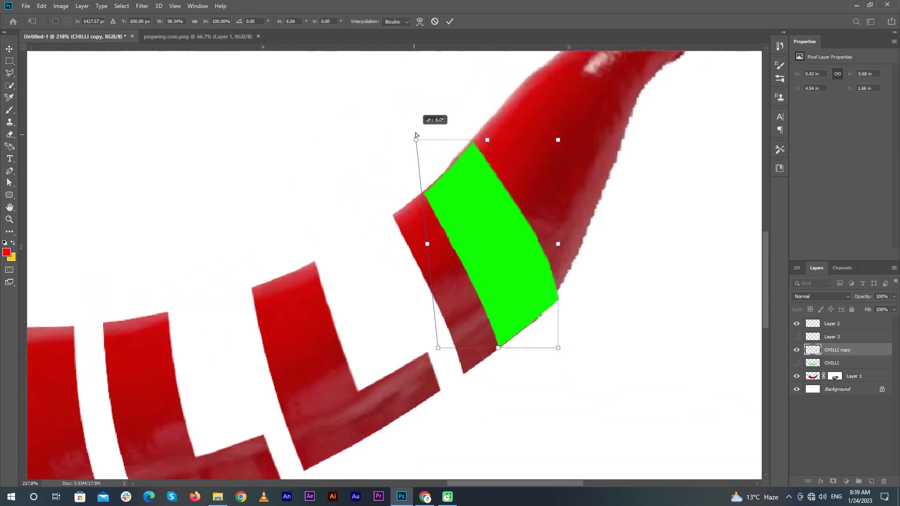
left_click_drag(558, 140, 529, 139)
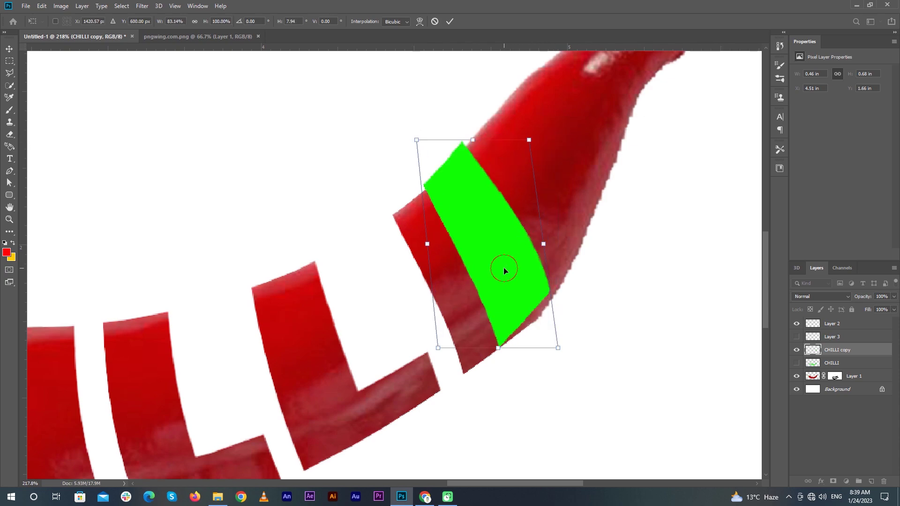
left_click_drag(504, 271, 510, 268)
left_click(449, 21)
Load the band as a selection and paint it black on Layer 1's mask.
key("ctrl+comma")
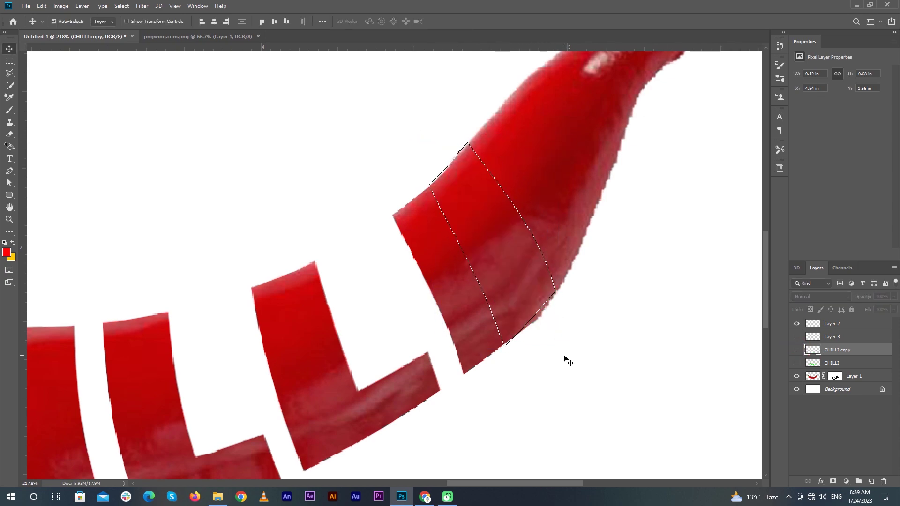
key("b")
key("alt+bracketleft")
mouse_move(418, 195)
left_mouse_down()
mouse_move(434, 201)
mouse_move(492, 358)
mouse_move(432, 217)
mouse_move(477, 303)
left_mouse_up()
key("ctrl+0")
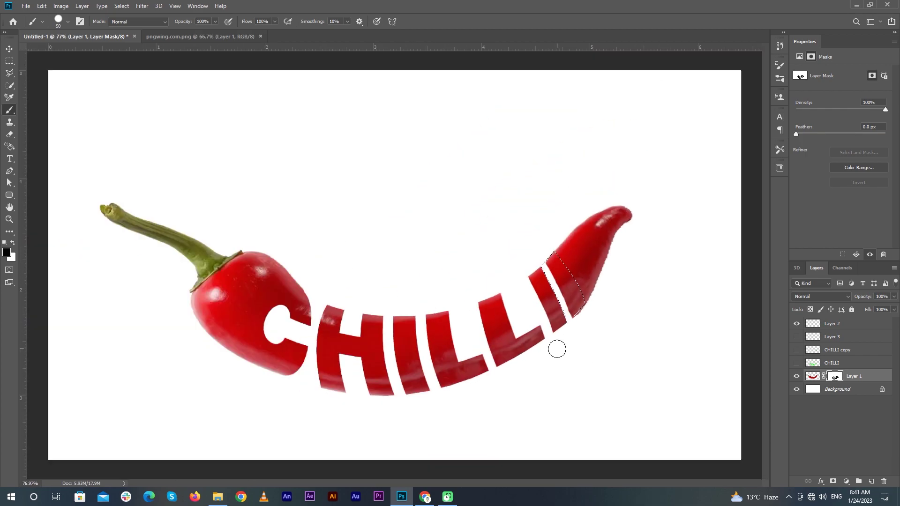
key("v")
key("ctrl+0")
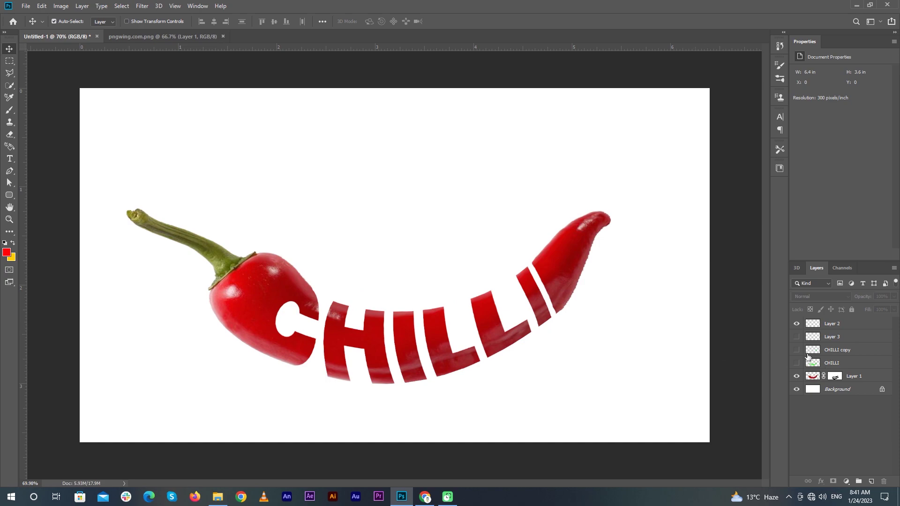
Load the CHILLI copy letter shapes, make the green CHILLI layer visible and active, then lasso near the C.
left_click(812, 352, "ctrl")
left_click(813, 363, "ctrl")
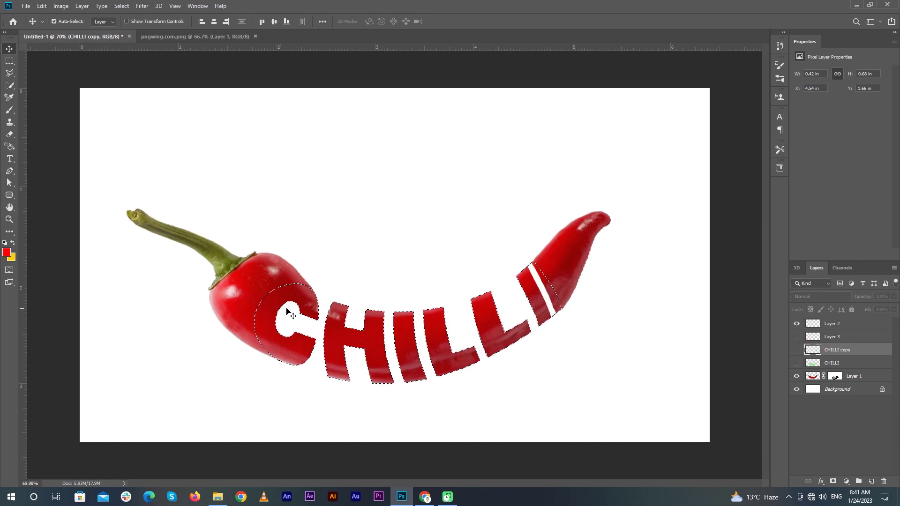
left_click(833, 364)
left_click(797, 363)
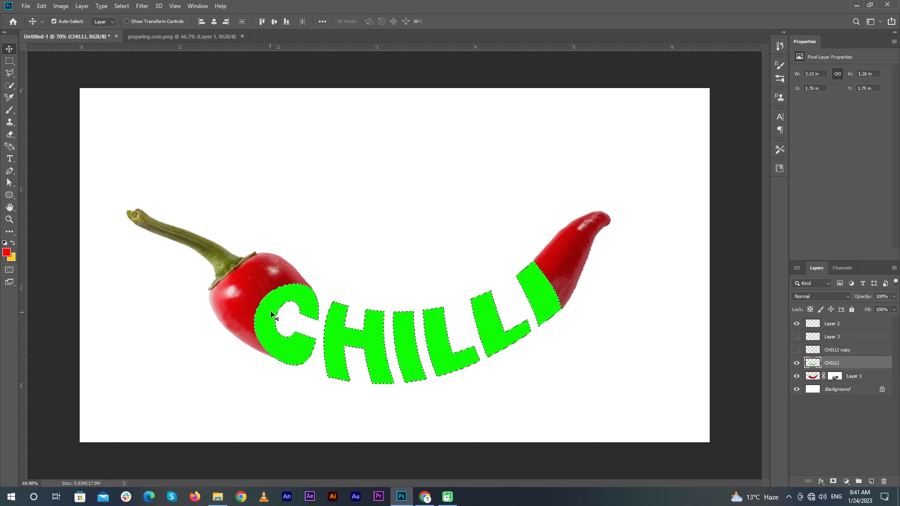
key("l")
left_click(318, 360)
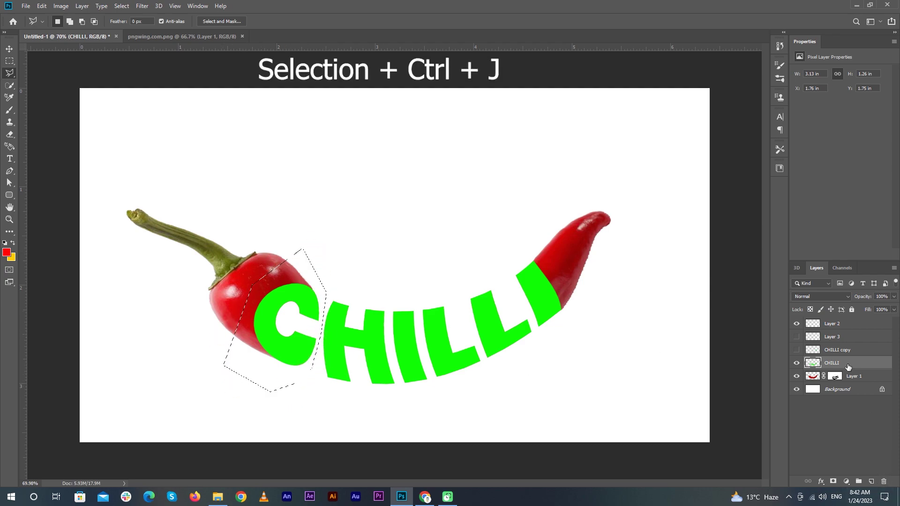
Copy the selected green C onto new Layer 4 and hide the CHILLI layer.
key("ctrl+j")
left_click(831, 377)
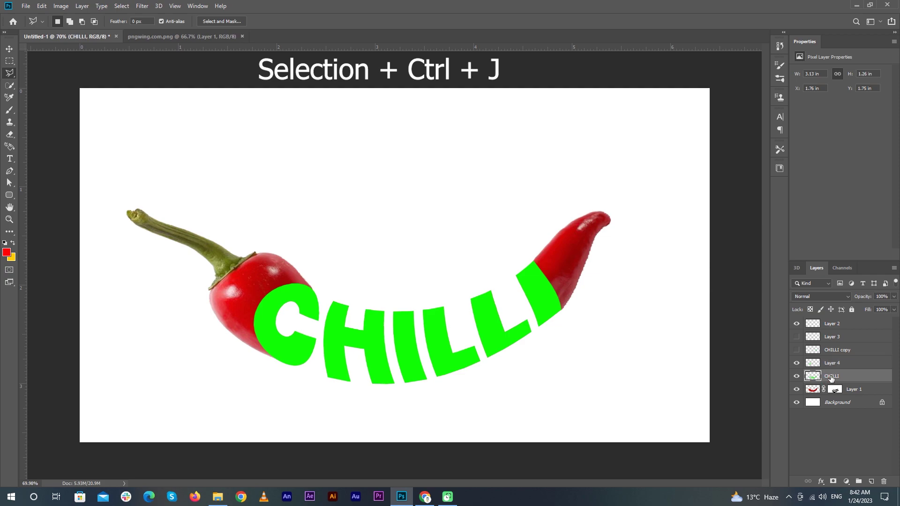
left_click(796, 377)
left_click(843, 364)
Enlarge the green C to about 118% over the red C at 42% opacity.
key("v")
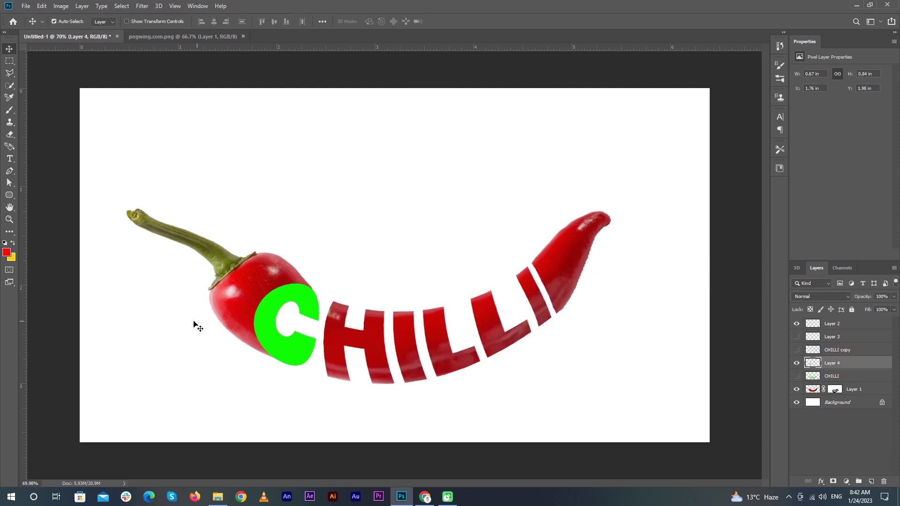
scroll(195, 316, "up", 2)
key("ctrl+t")
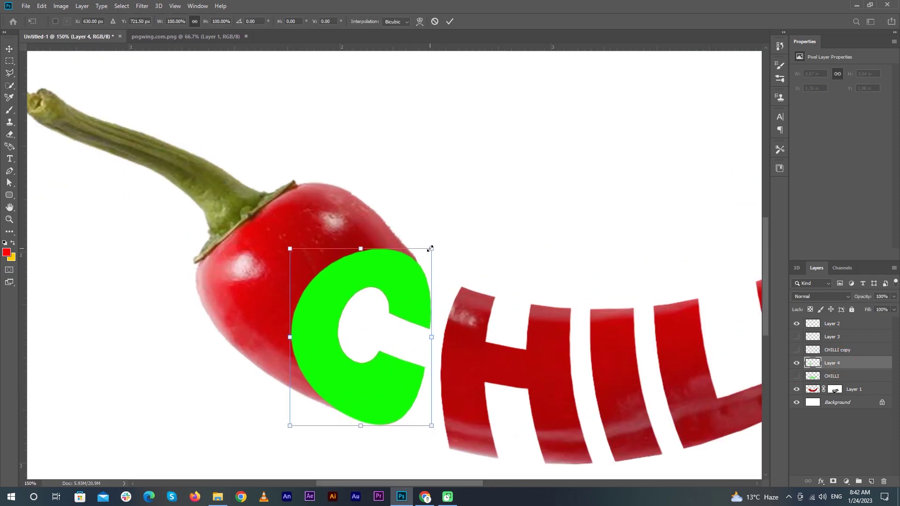
left_click_drag(431, 249, 453, 234)
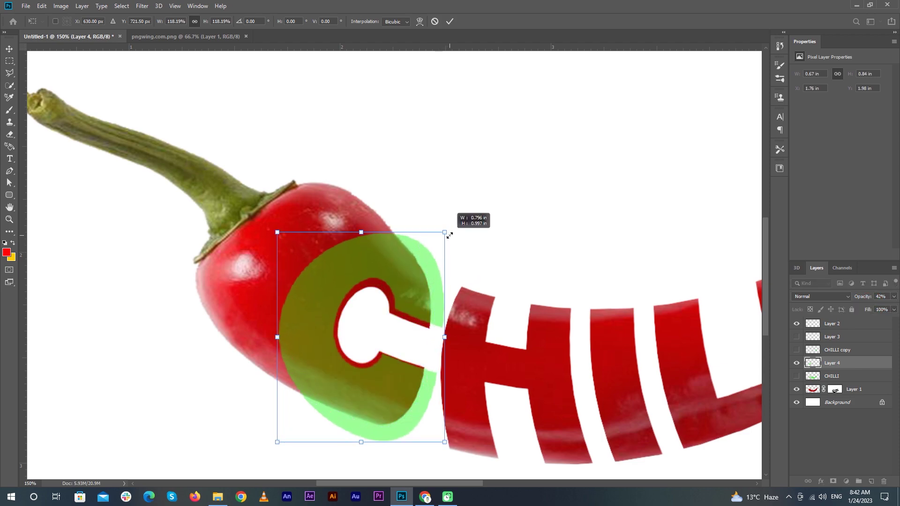
left_click(449, 22)
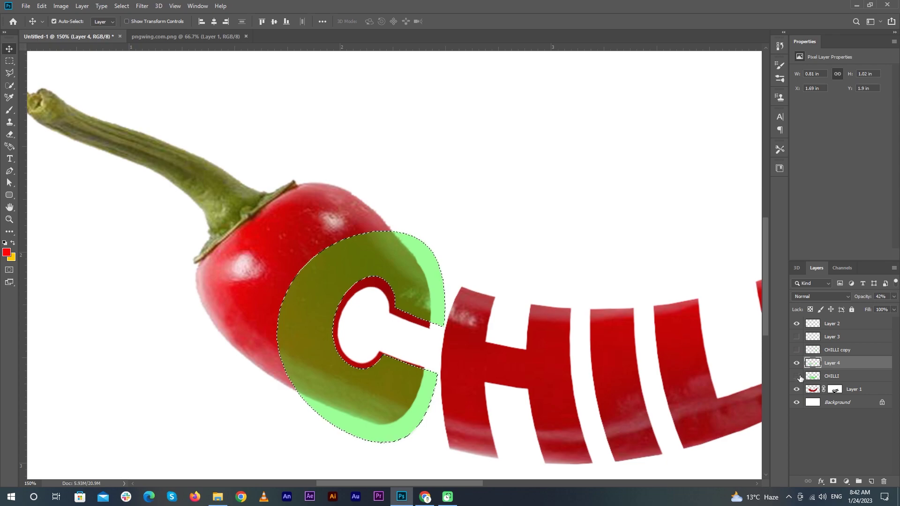
Remove the CHILLI letter shapes from the enlarged C on Layer 4, leaving a thin ring.
left_click(798, 366)
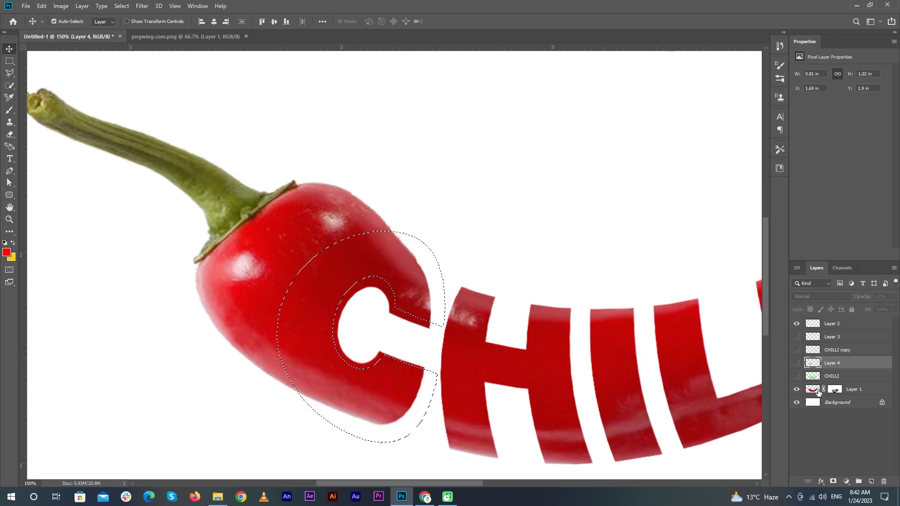
left_click(798, 377)
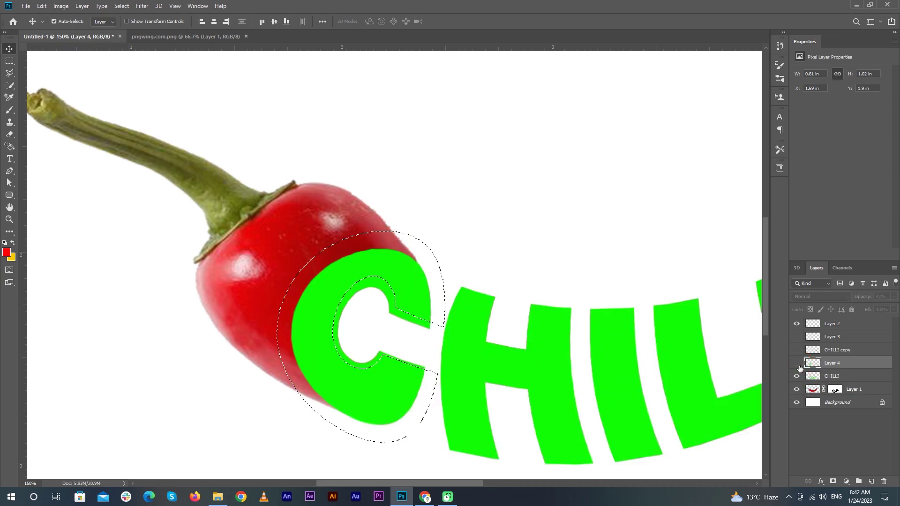
left_click(813, 378, "ctrl")
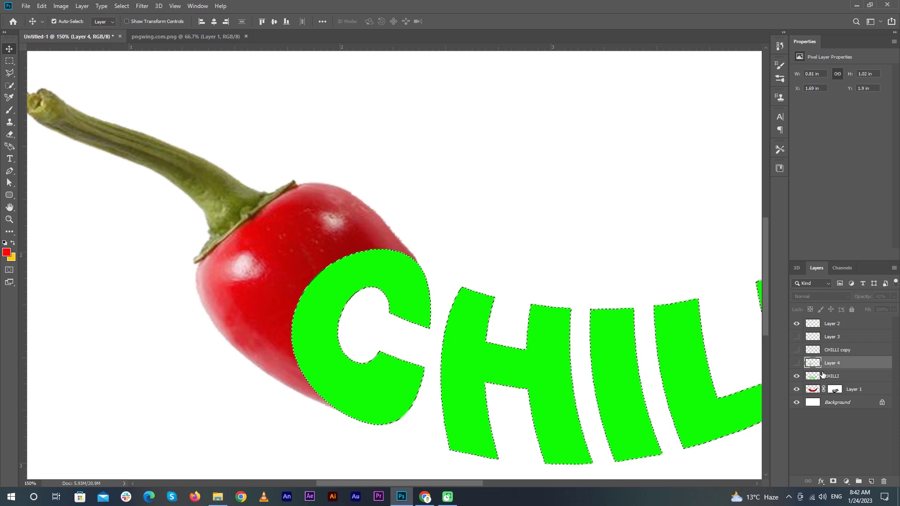
key("ctrl+d")
left_click(797, 363)
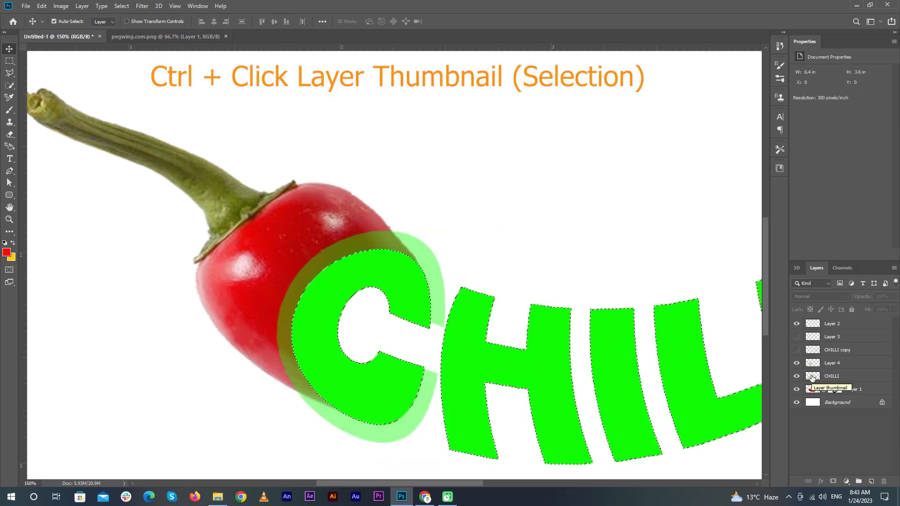
left_click(829, 363)
key("ctrl+d")
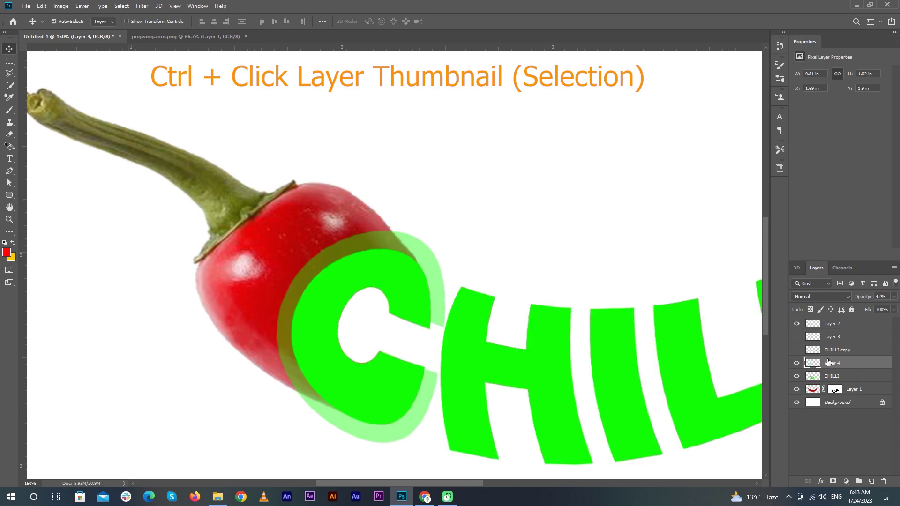
left_click(796, 378)
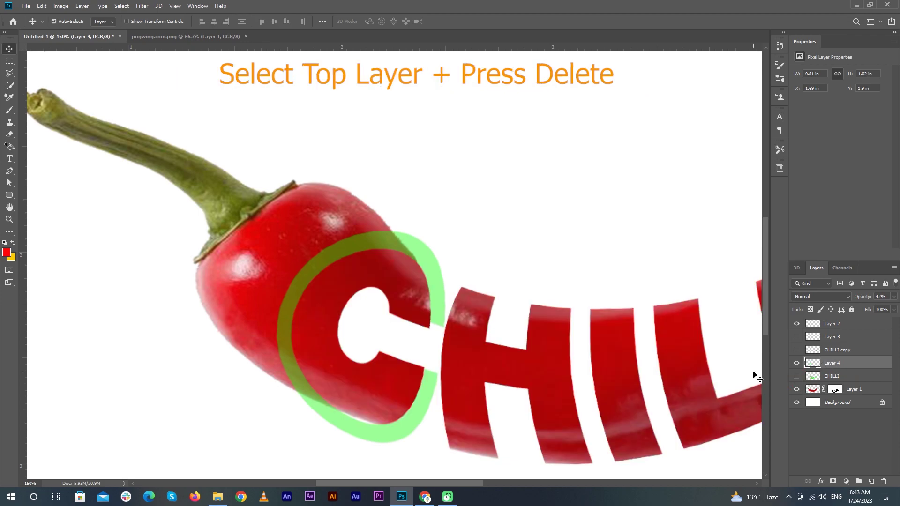
Paint the ring black on Layer 1's mask to carve a white gap around the C.
left_click(835, 389)
key("b")
key("d")
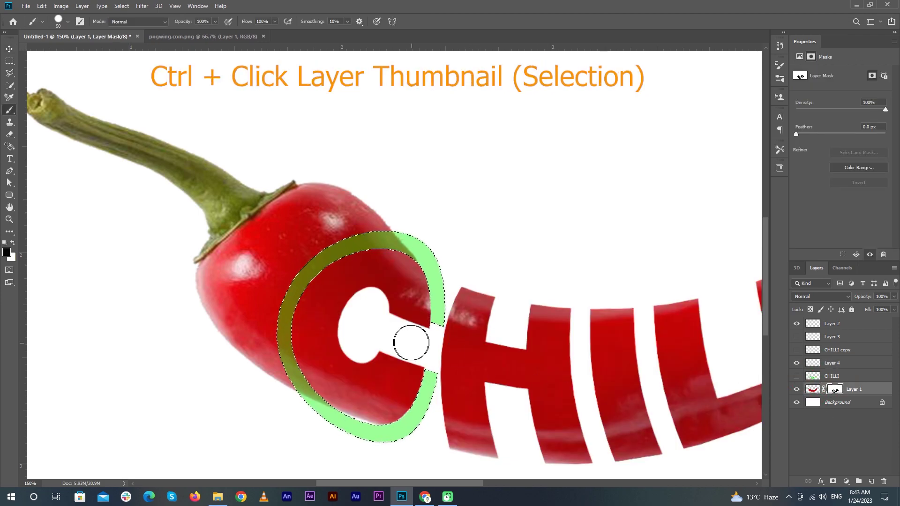
key("Delete")
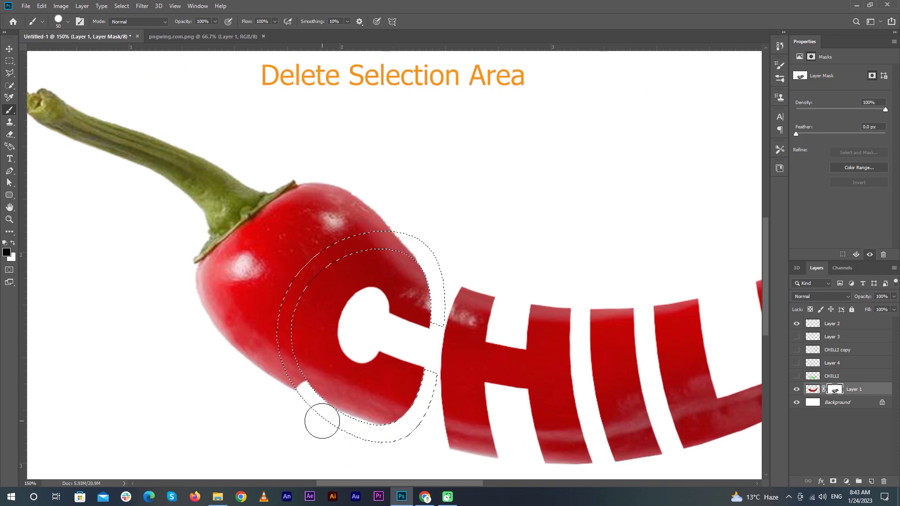
mouse_move(296, 379)
left_mouse_down()
mouse_move(413, 263)
mouse_move(422, 392)
mouse_move(423, 374)
left_mouse_up()
key("ctrl+d")
key("ctrl+0")
key("v")
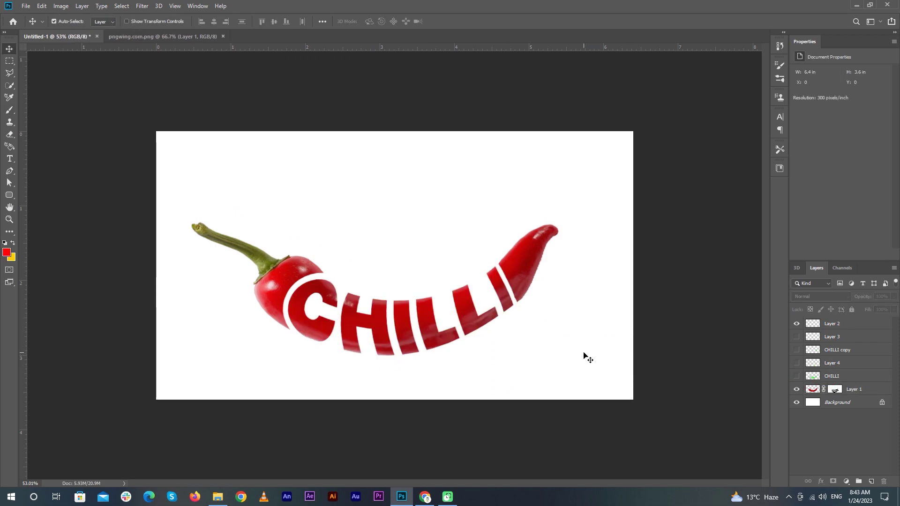
scroll(581, 352, "up", 3)
scroll(580, 351, "up", 1)
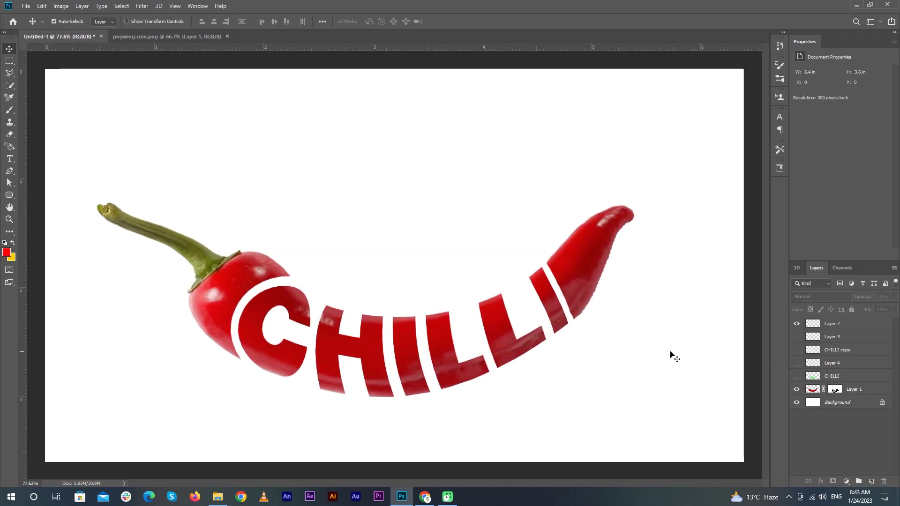